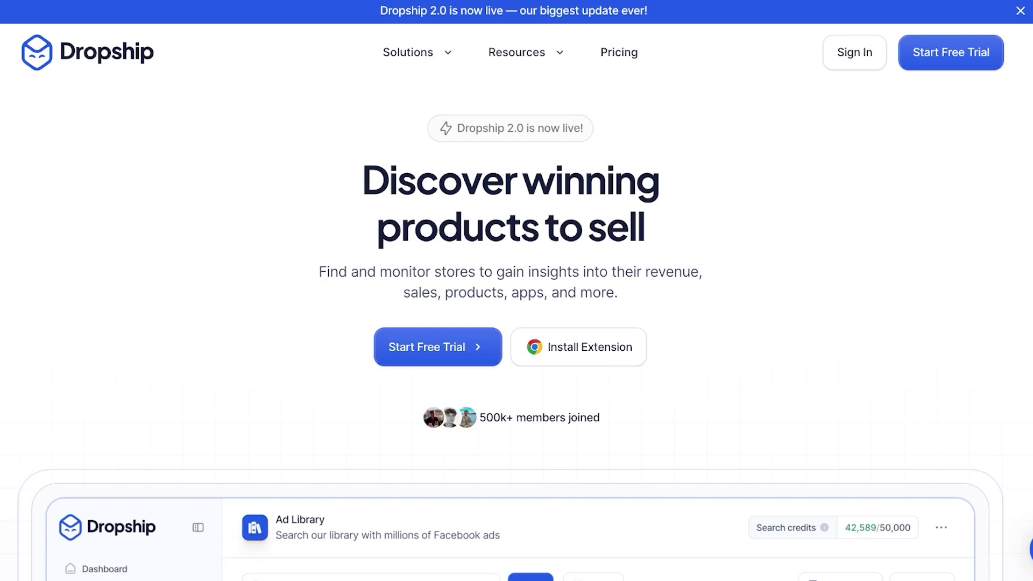
Look over the Dropship home page, including the Ad Library preview and the supported selling platforms
scroll(517, 329, "down", 1)
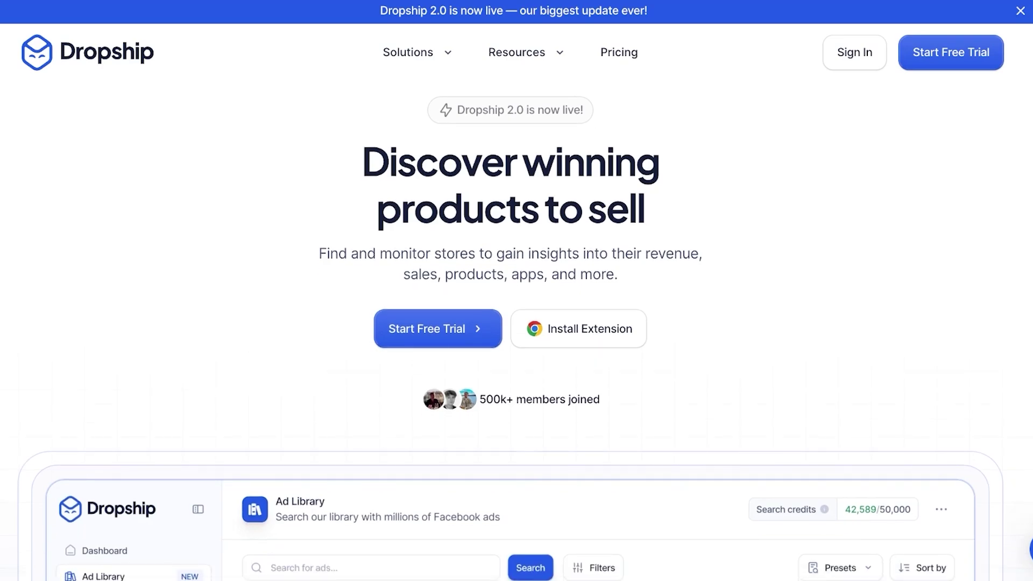
scroll(516, 323, "down", 2)
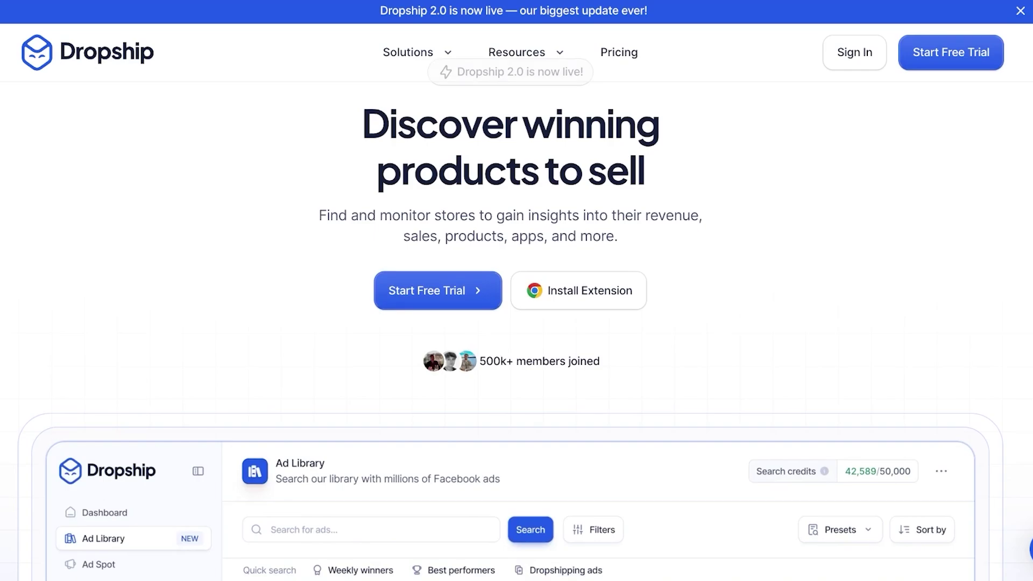
scroll(517, 323, "down", 5)
scroll(517, 323, "down", 8)
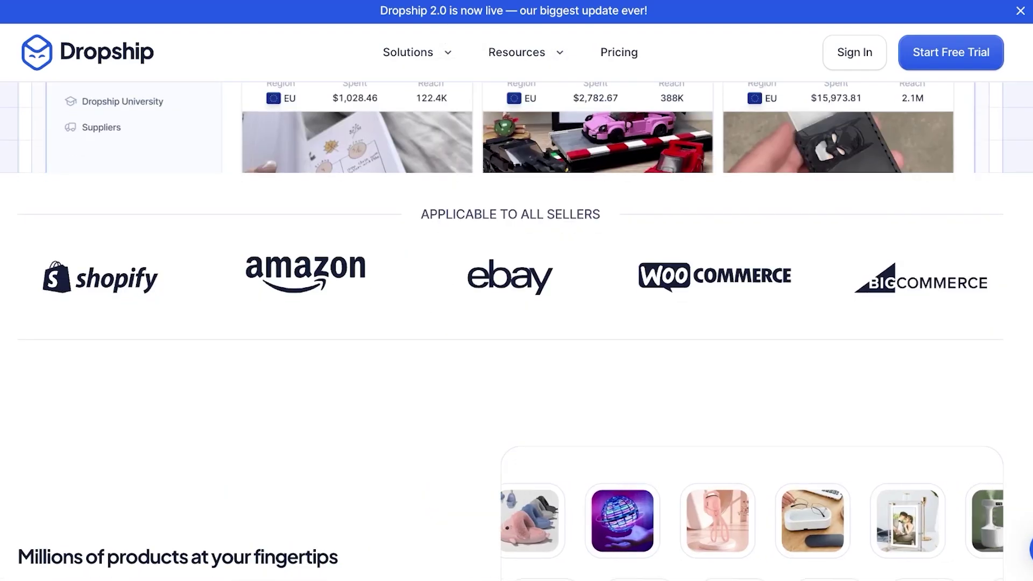
scroll(516, 323, "up", 5)
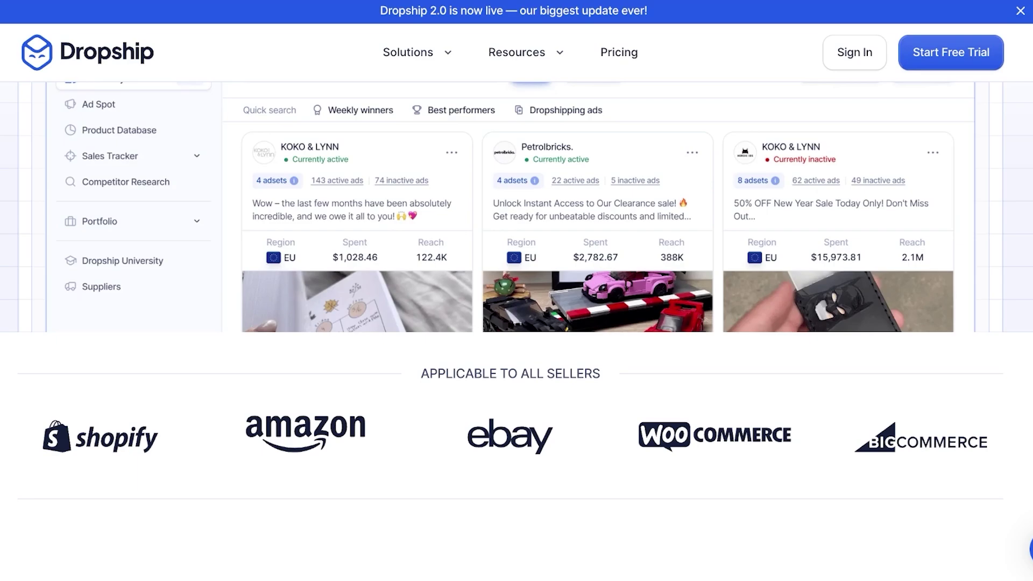
scroll(517, 323, "up", 7)
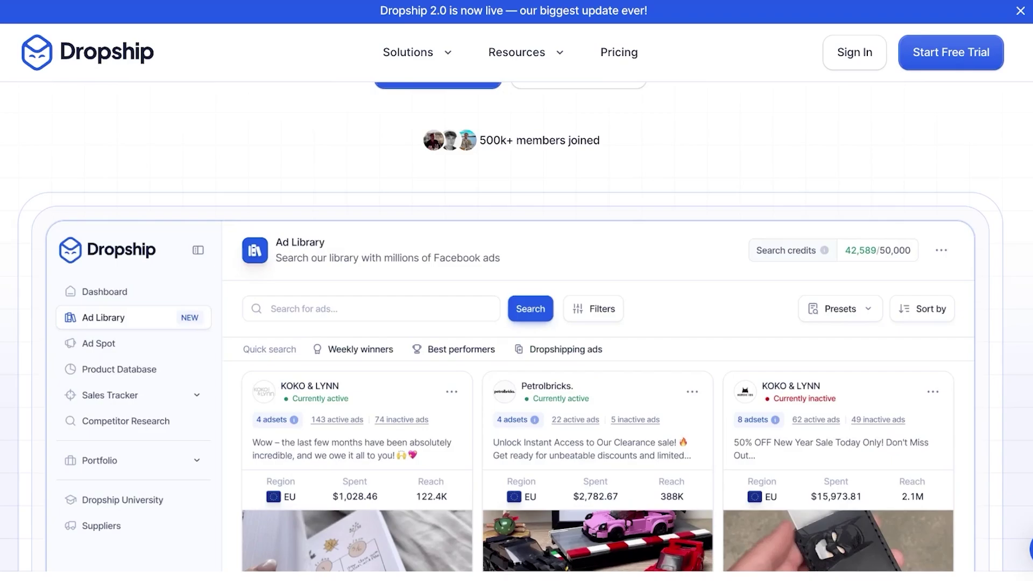
scroll(516, 323, "up", 5)
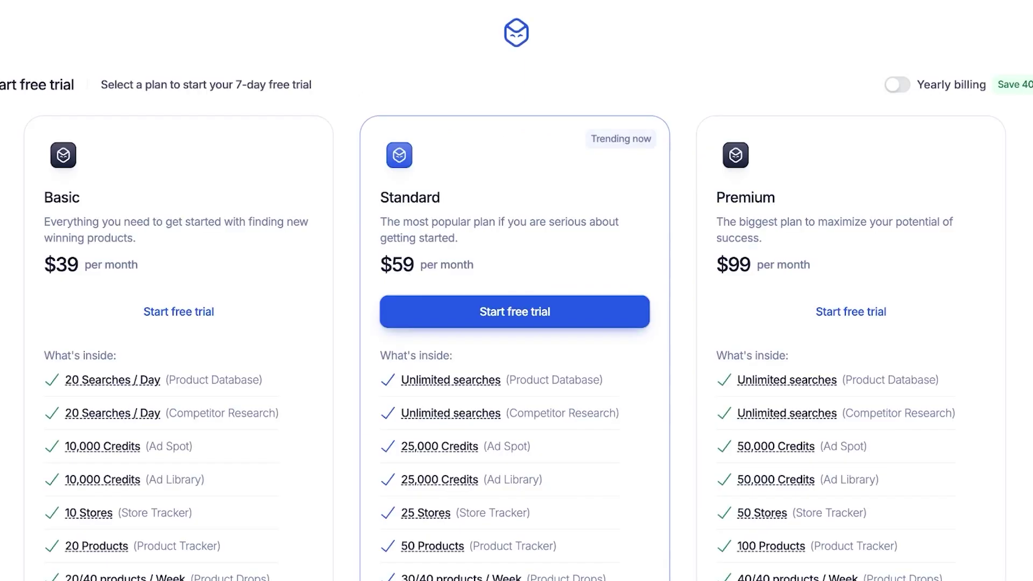
Compare the subscription plans, choose the Basic plan's 7-day free trial and review its payment form
scroll(515, 348, "down", 2)
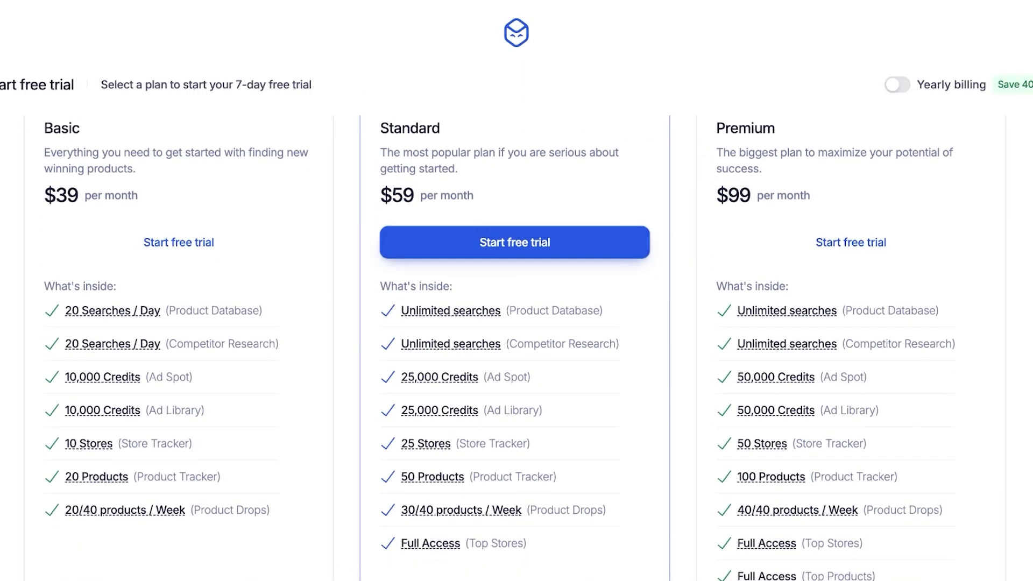
scroll(515, 347, "up", 2)
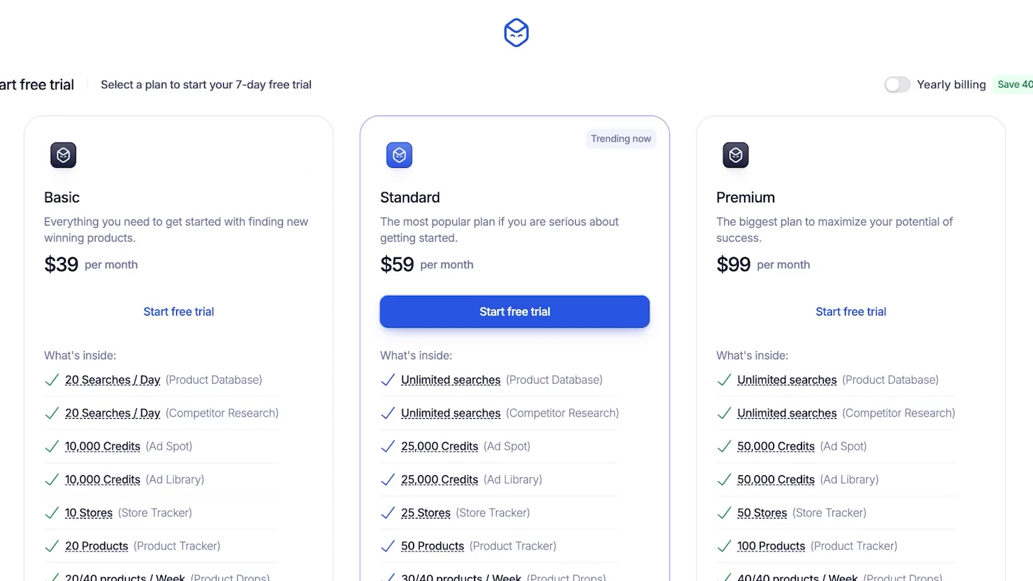
left_click(179, 311)
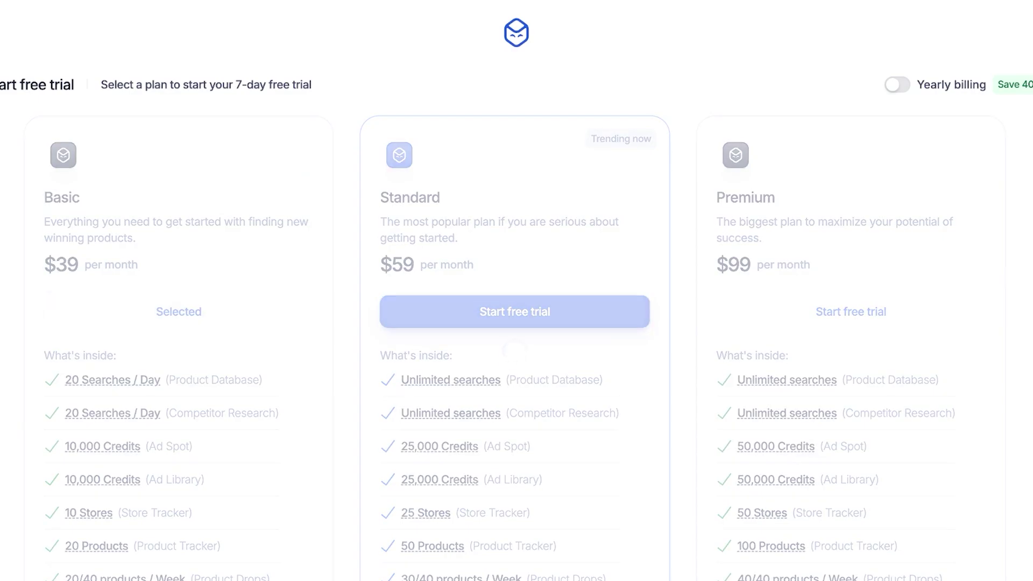
scroll(515, 348, "down", 2)
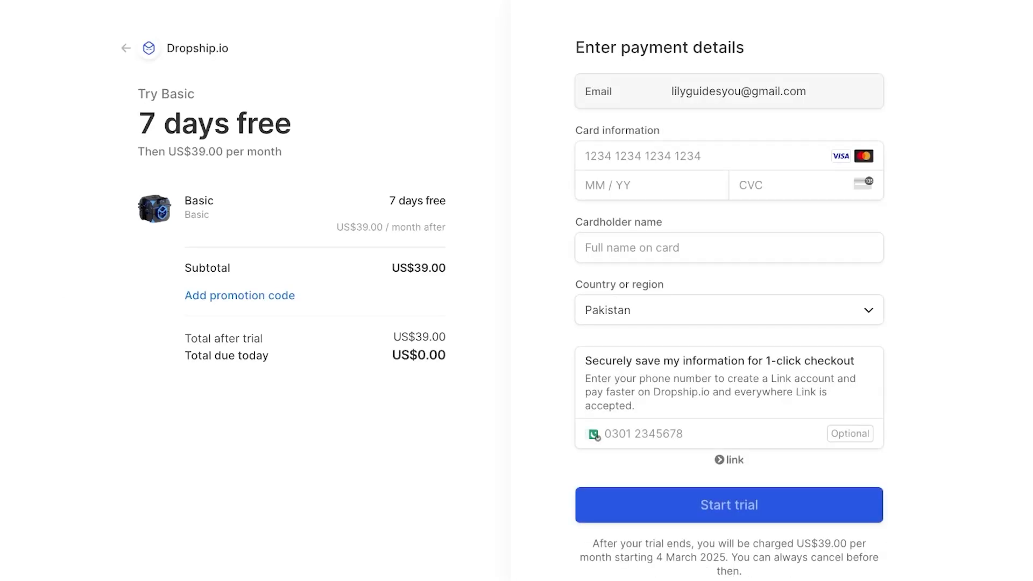
scroll(516, 291, "down", 1)
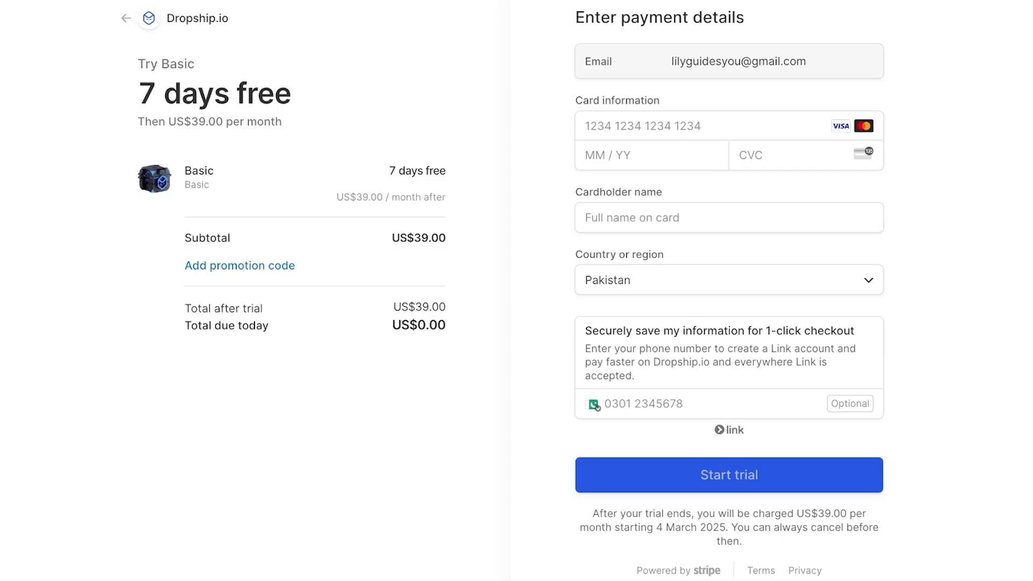
scroll(504, 294, "up", 1)
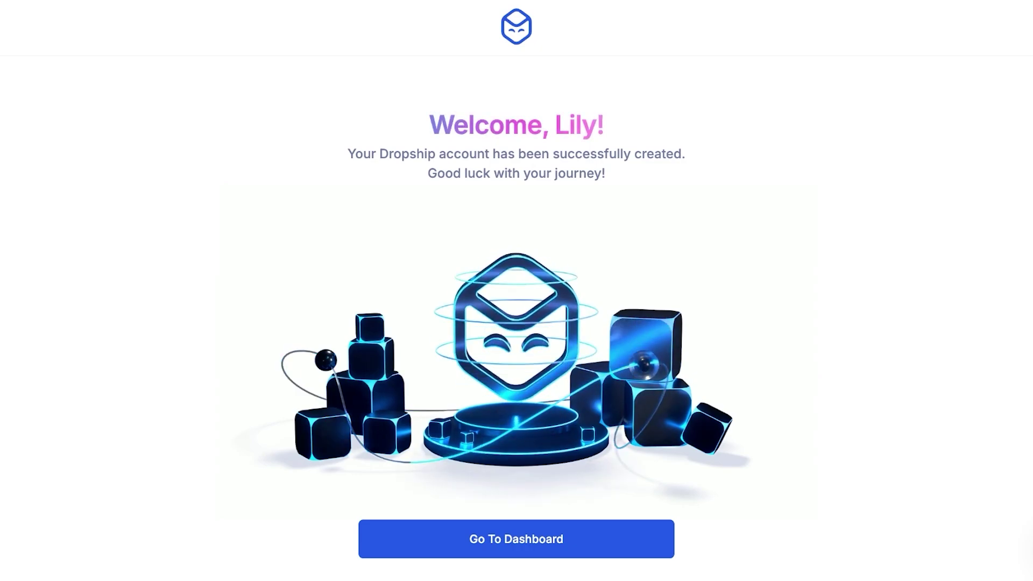
Go to the dashboard and connect an existing Shopify store by installing the Dropship - Product Research app
left_click(516, 539)
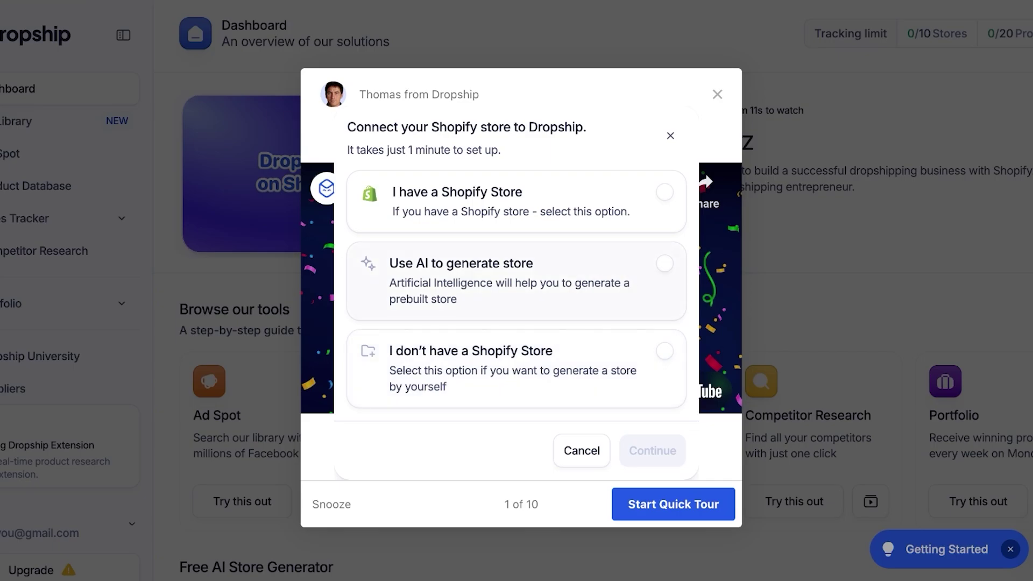
left_click(665, 192)
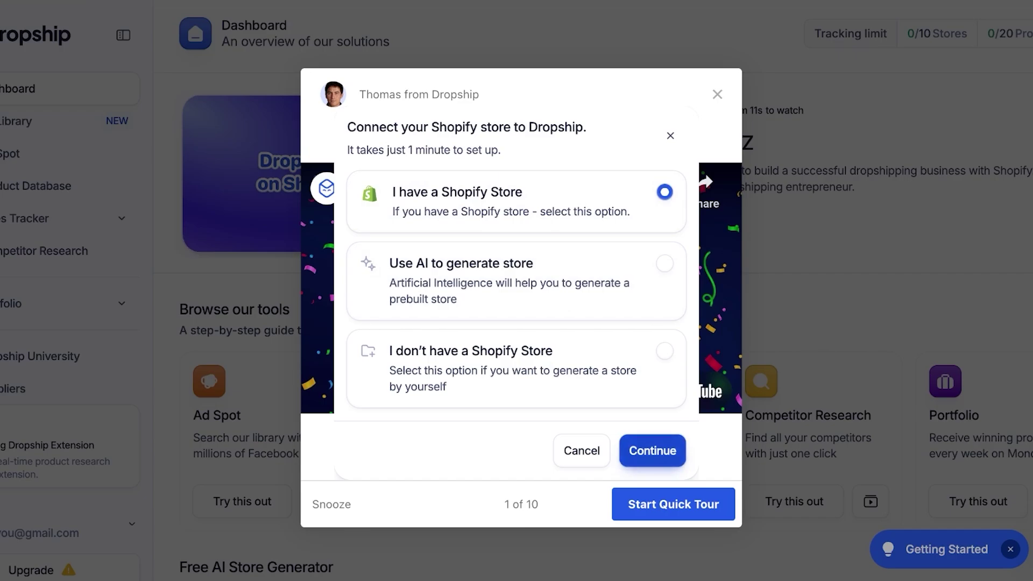
left_click(652, 450)
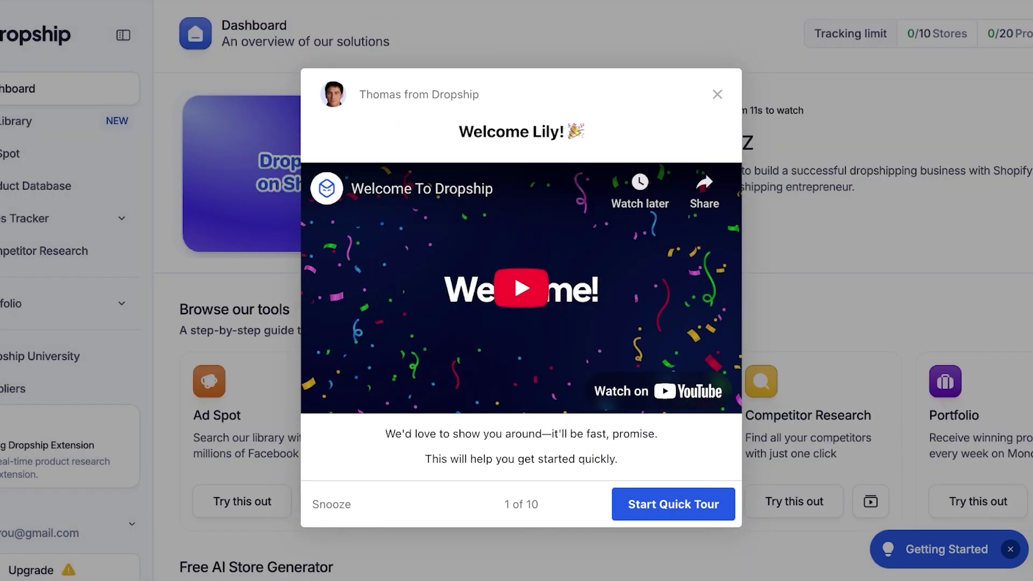
left_click(331, 504)
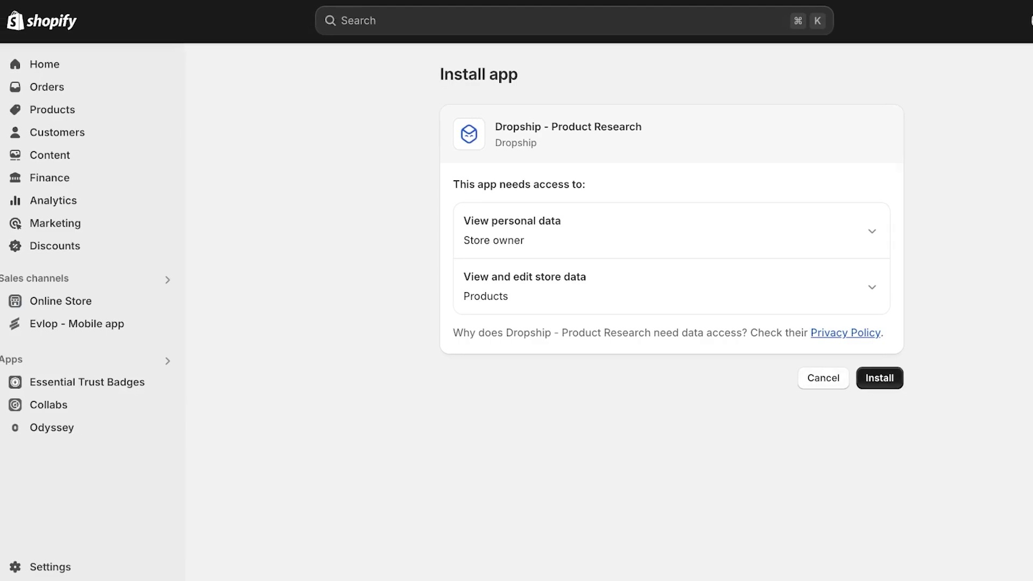
key("Return")
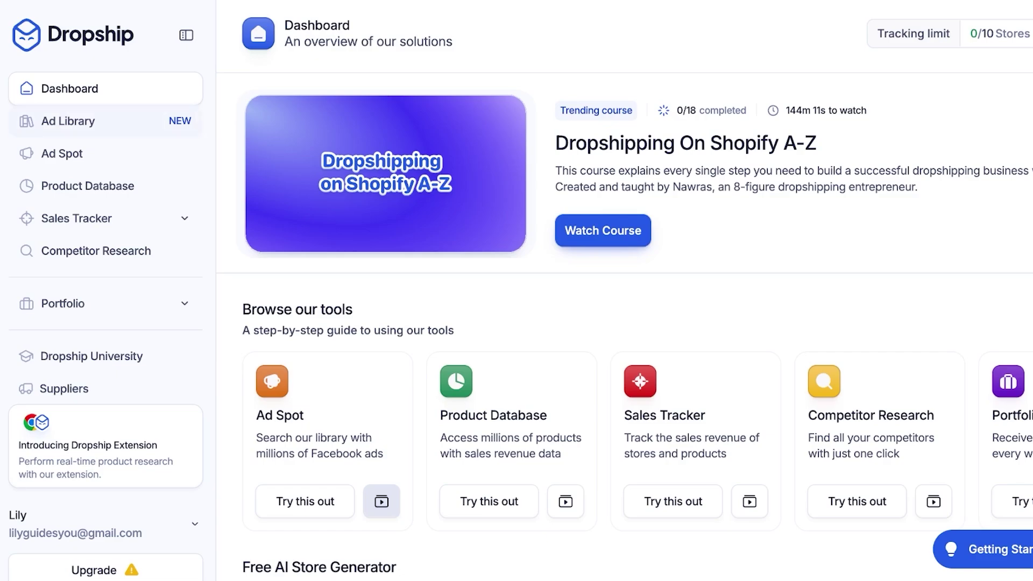
Browse the Facebook ads in the Ad Library and in Ad Spot
left_click(68, 121)
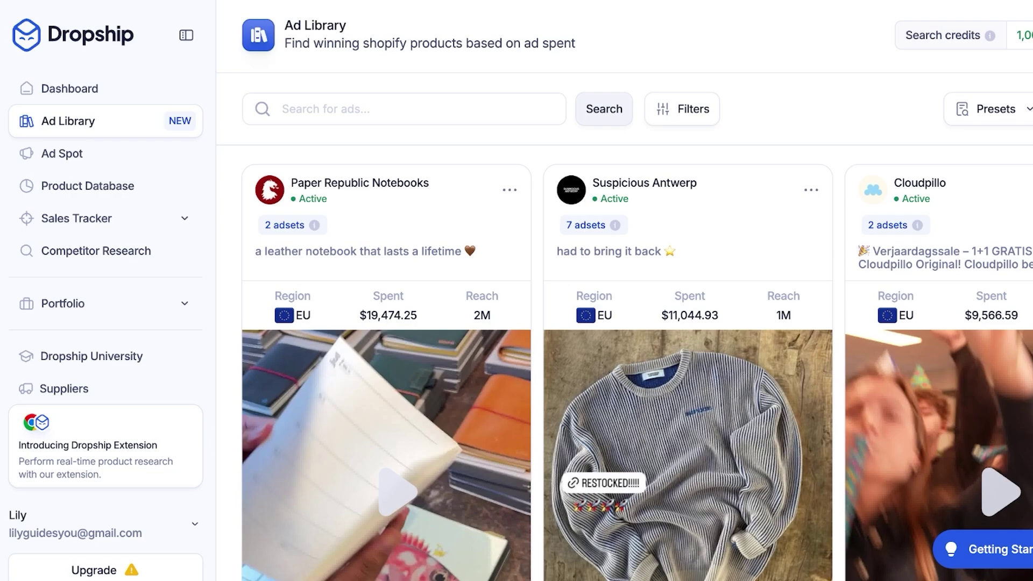
scroll(625, 363, "down", 3)
scroll(624, 363, "up", 3)
left_click(62, 153)
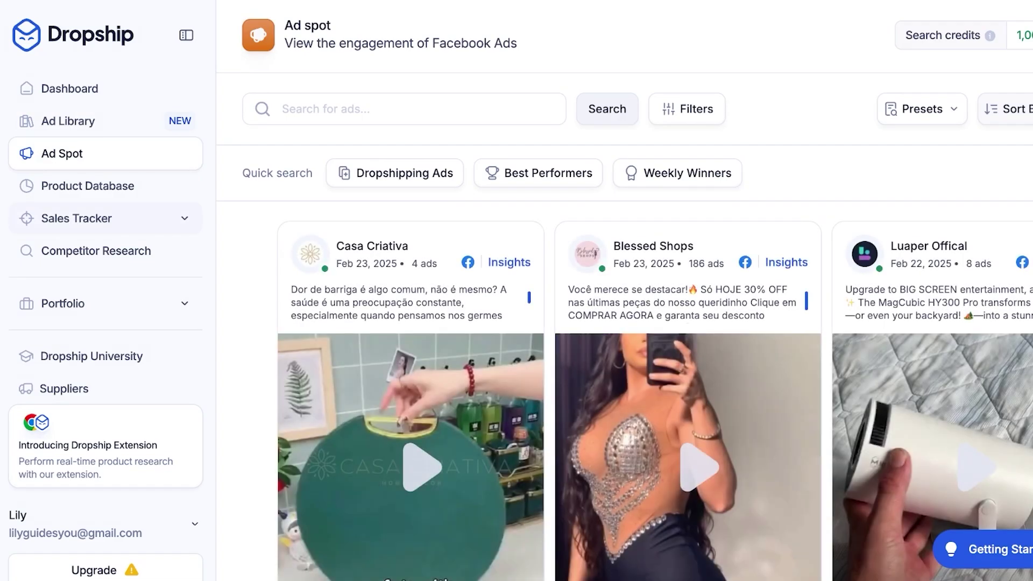
left_click(185, 218)
Open the Product Database and examine the listed products with their prices, monthly sales and revenue
left_click(87, 186)
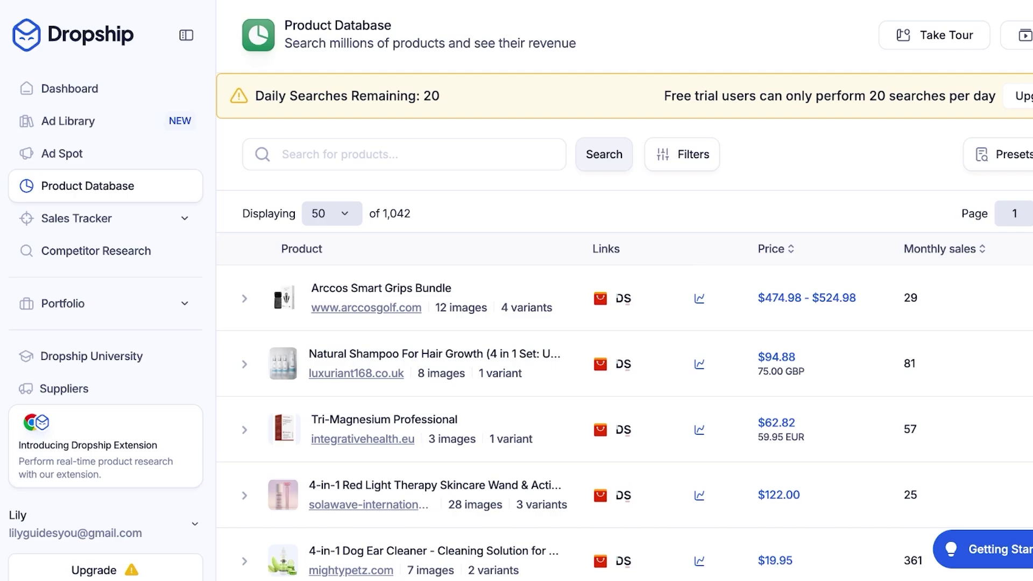
left_click(283, 154)
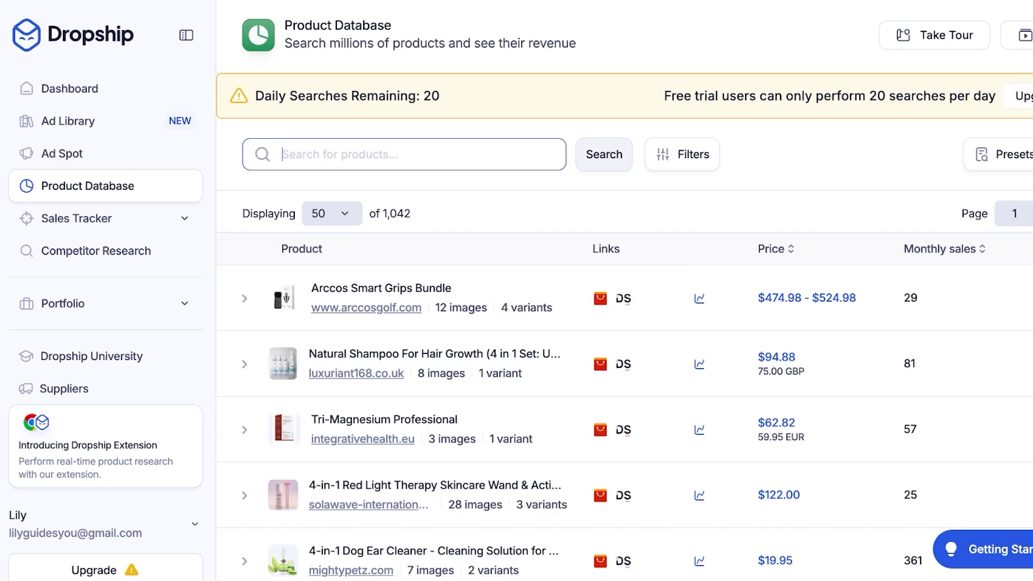
scroll(624, 323, "down", 2)
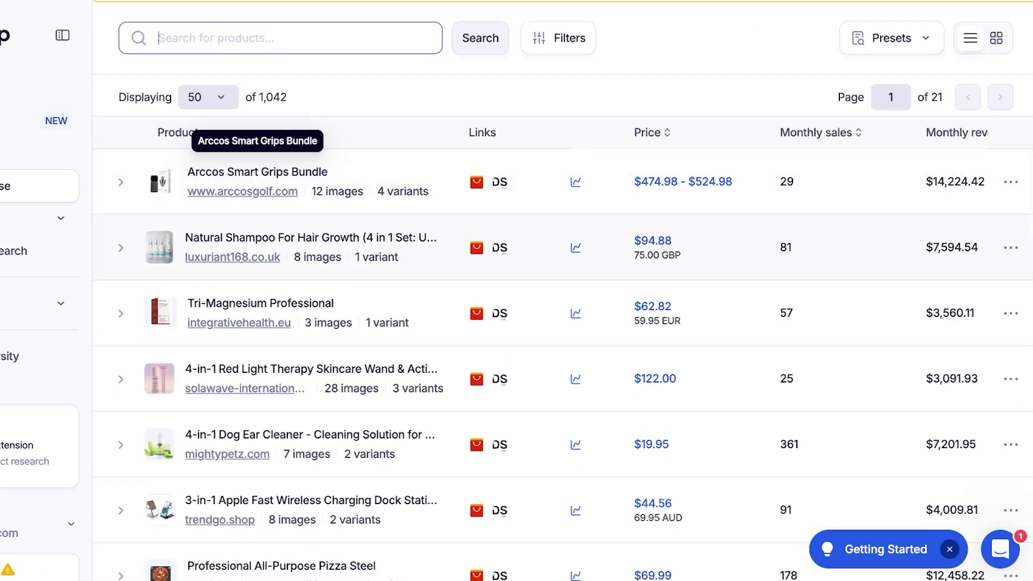
scroll(258, 172, "up", 2)
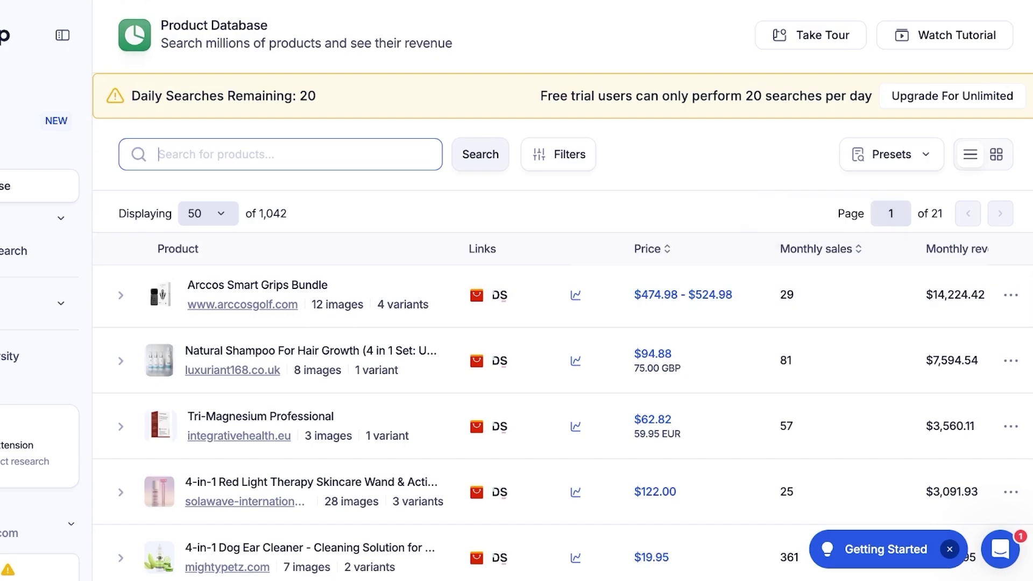
scroll(563, 323, "down", 3)
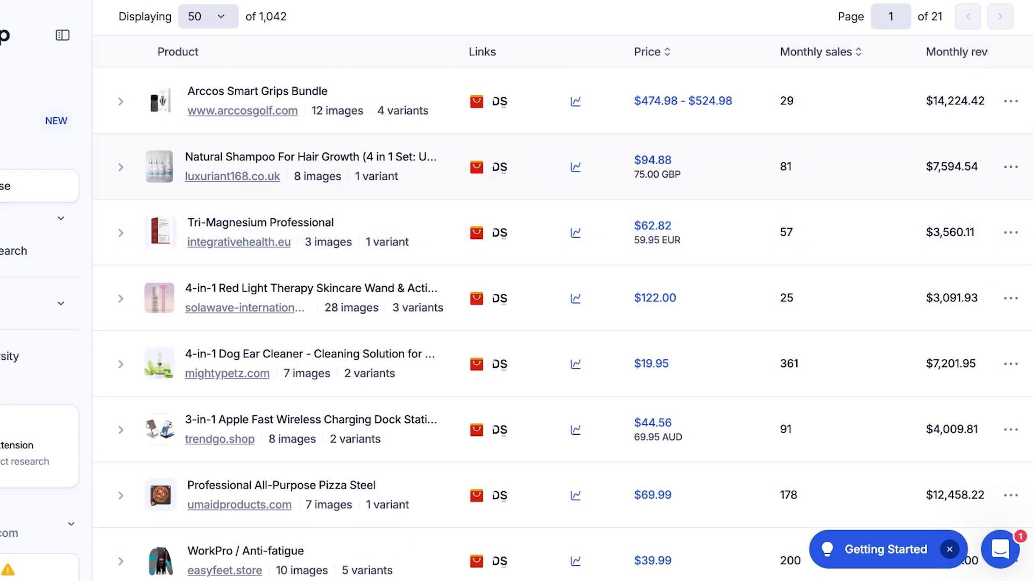
scroll(280, 162, "up", 3)
Open the Sales Tracker, dismiss its introductory tour and view the top performing products
left_click(33, 218)
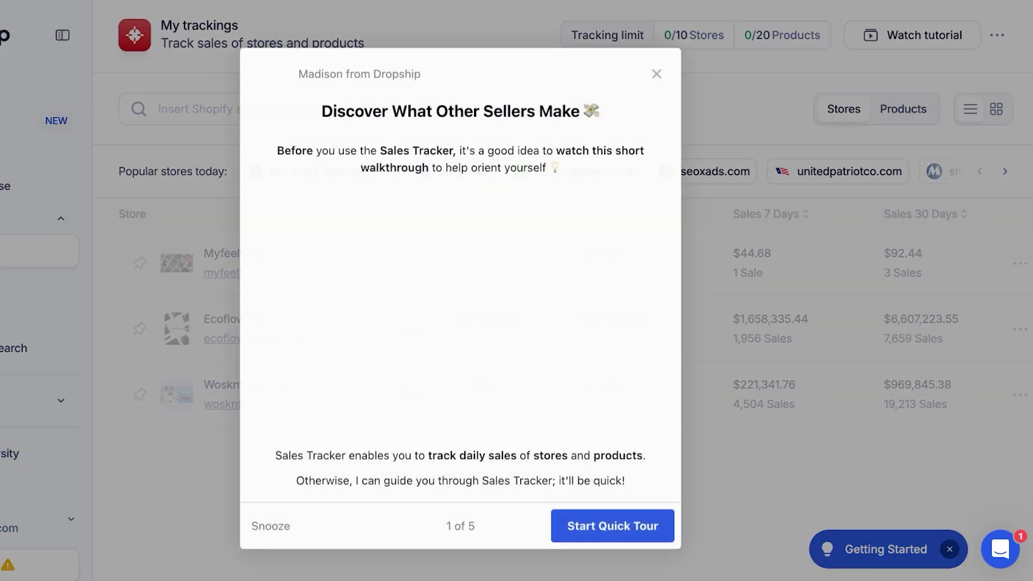
key("Escape")
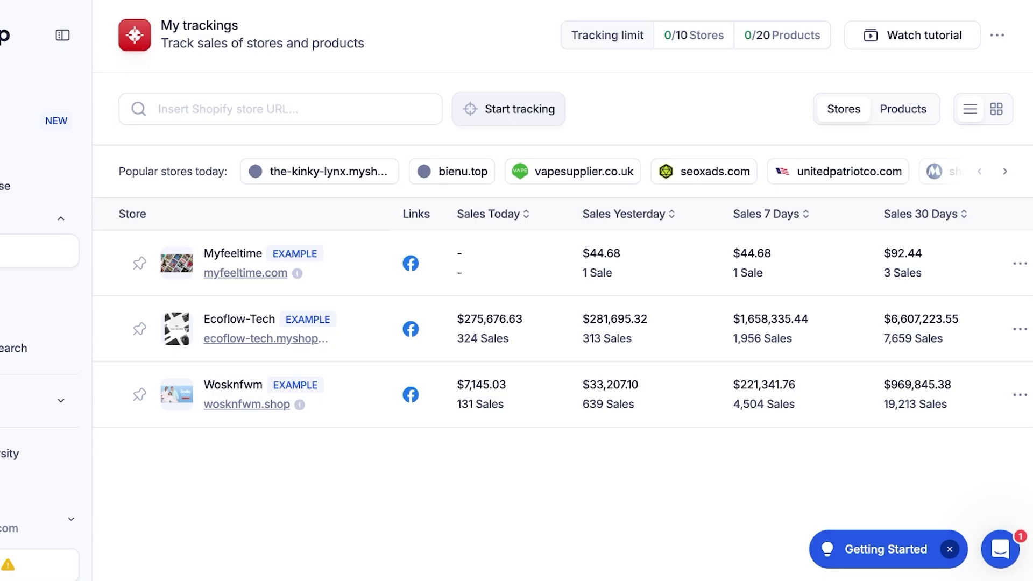
left_click(40, 283)
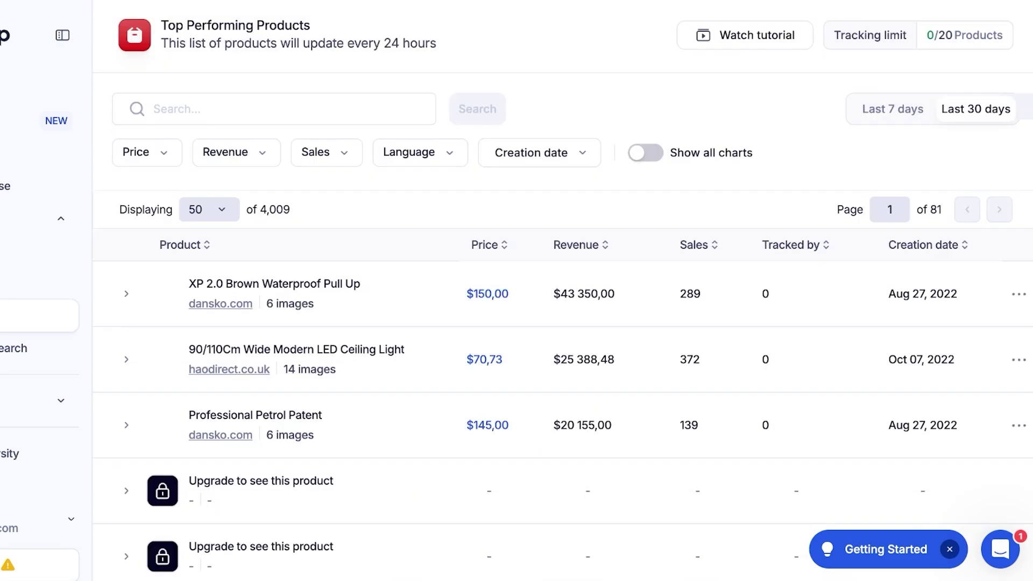
Open Competitor Research and look through the competitor product list
left_click(13, 349)
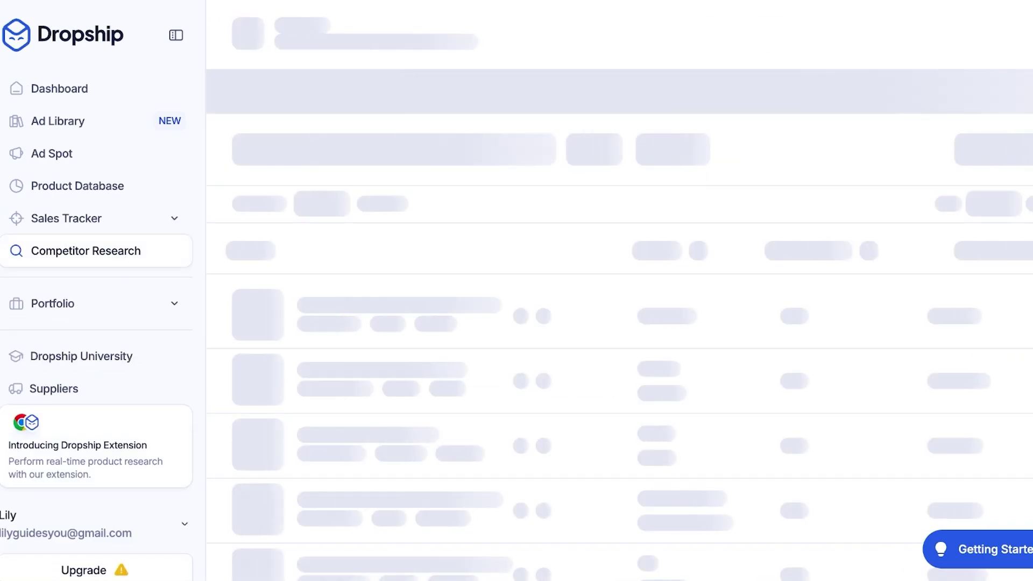
scroll(619, 323, "down", 1)
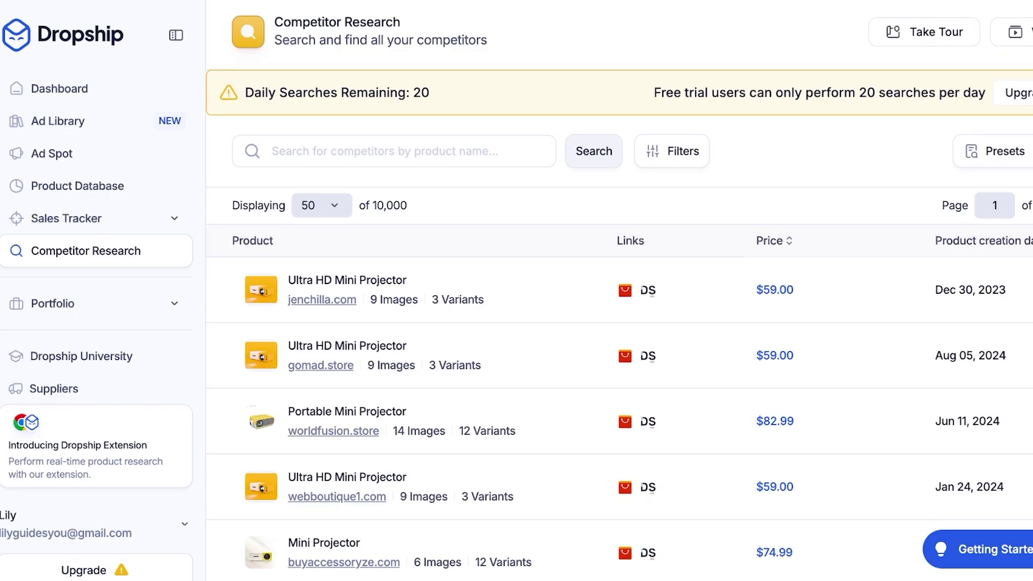
scroll(619, 376, "down", 4)
scroll(619, 377, "up", 5)
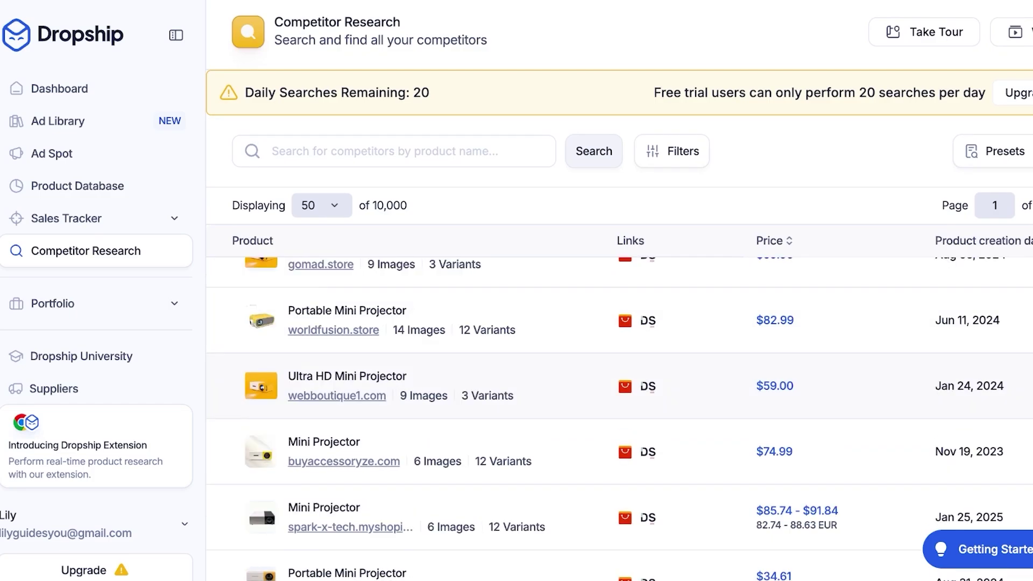
Look over the weekly product portfolio, its saved collections and the supplier directory
left_click(95, 304)
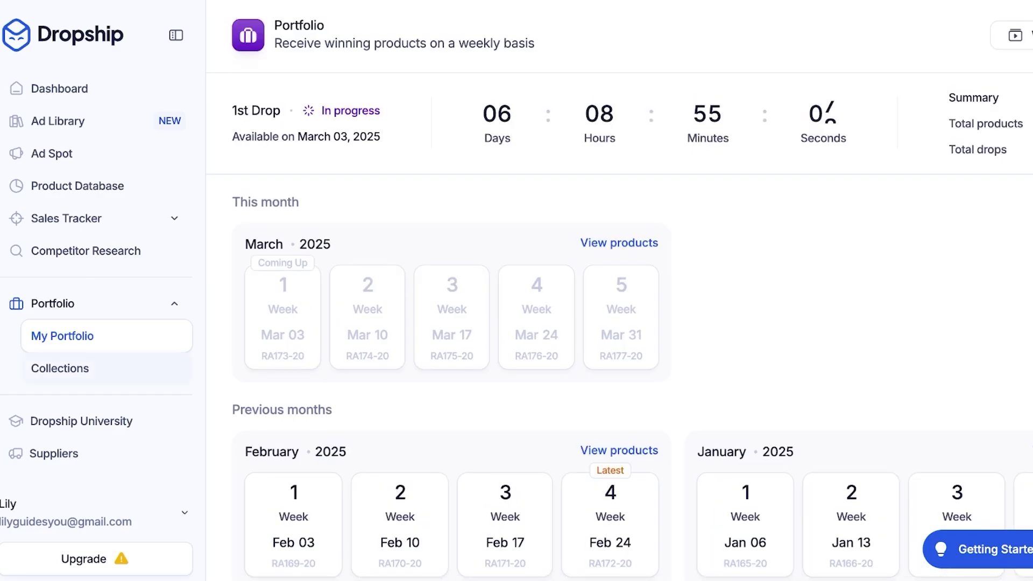
left_click(60, 369)
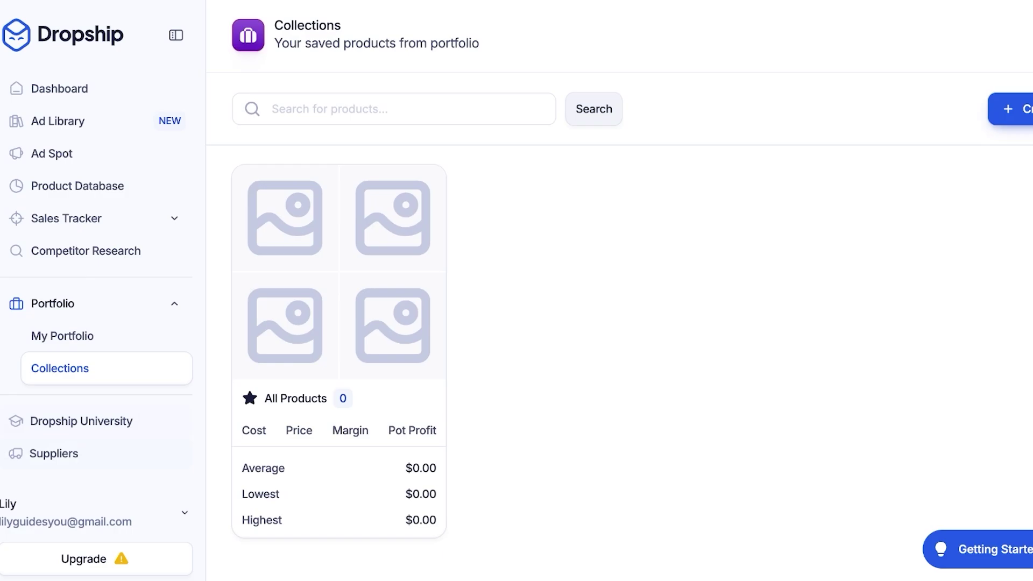
left_click(54, 453)
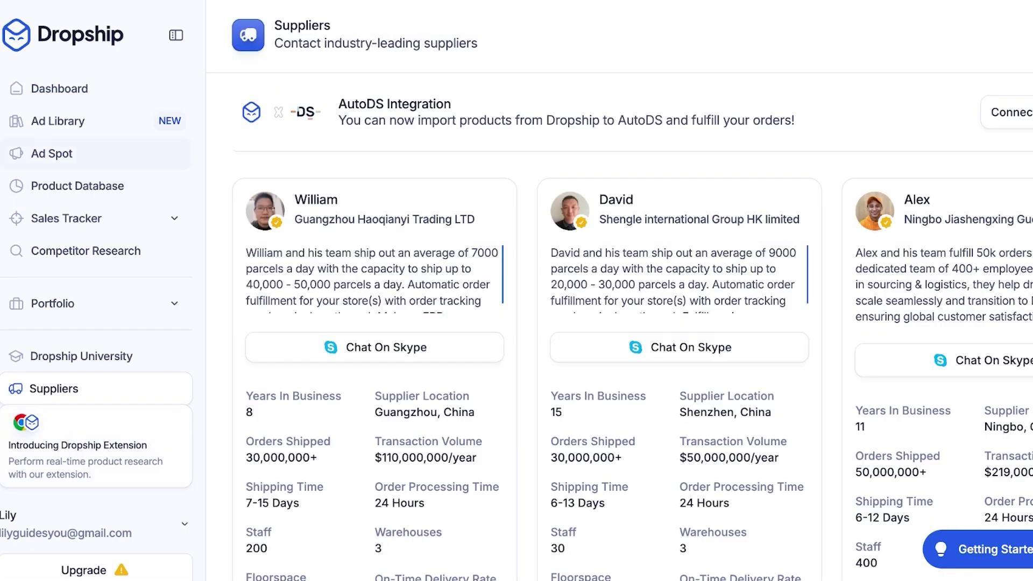
Search the Product Database for "lip oil" and choose to load a search preset
left_click(77, 186)
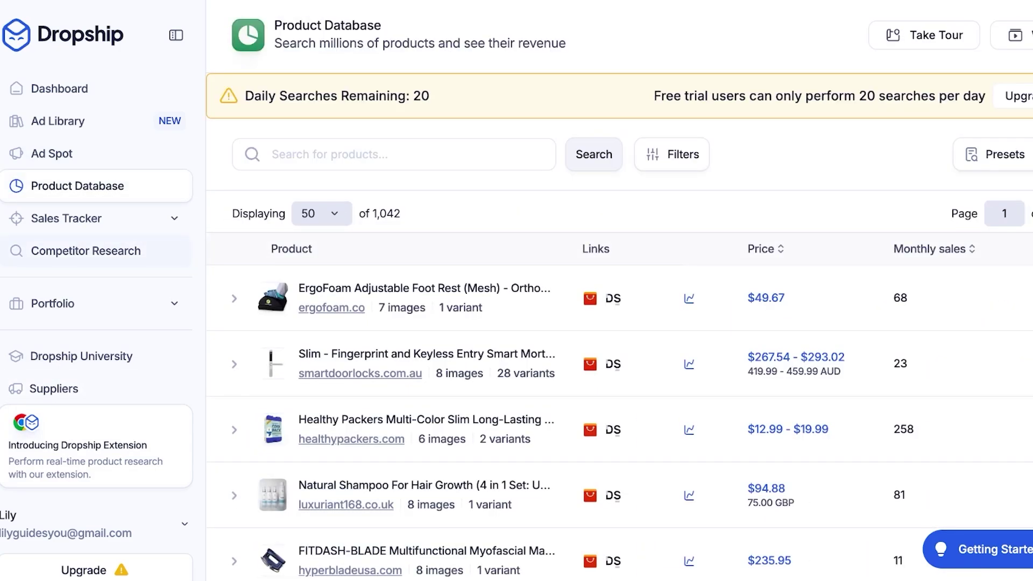
left_click(394, 154)
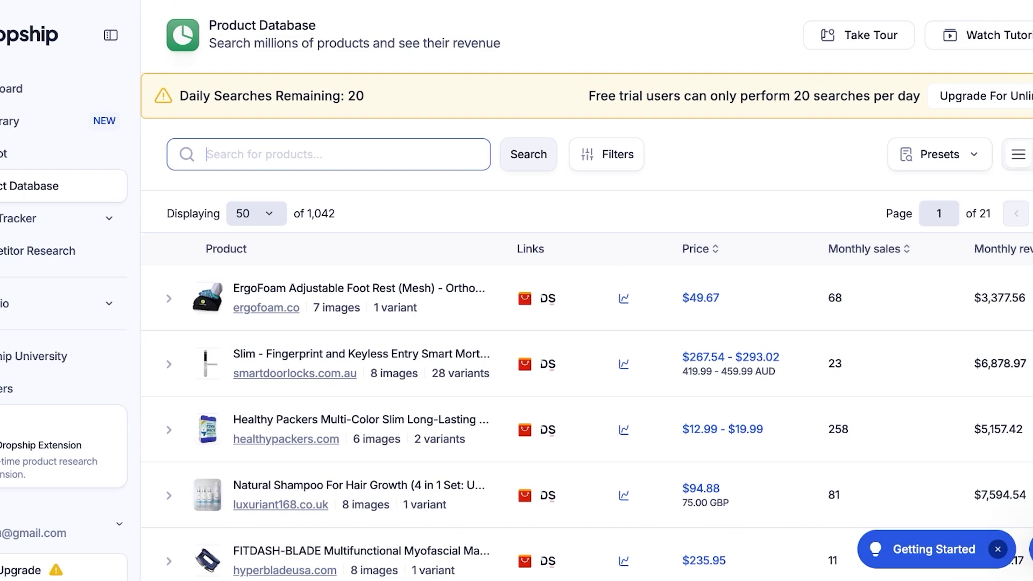
type("l")
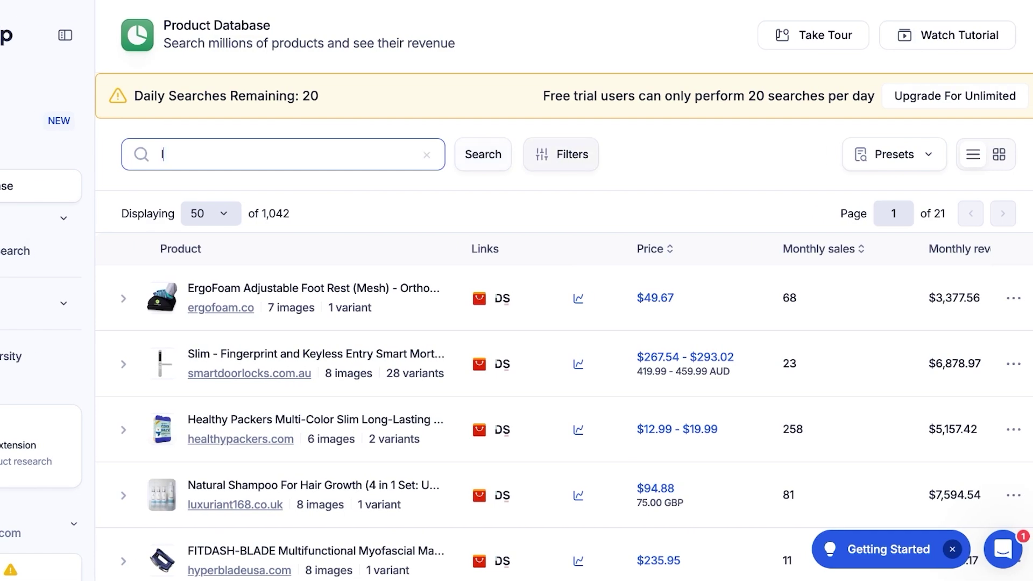
type("ip oil")
key("Return")
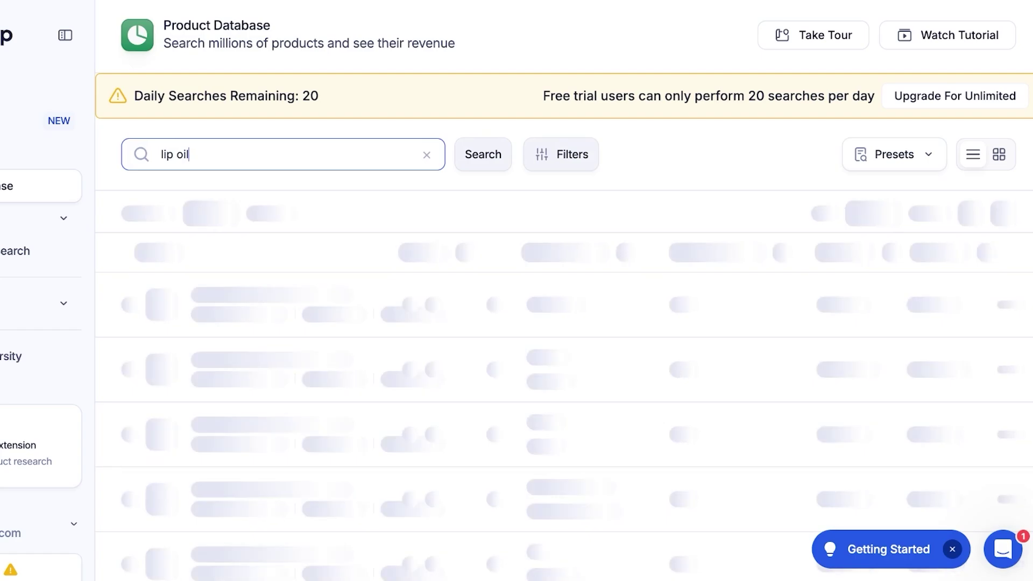
scroll(564, 323, "down", 2)
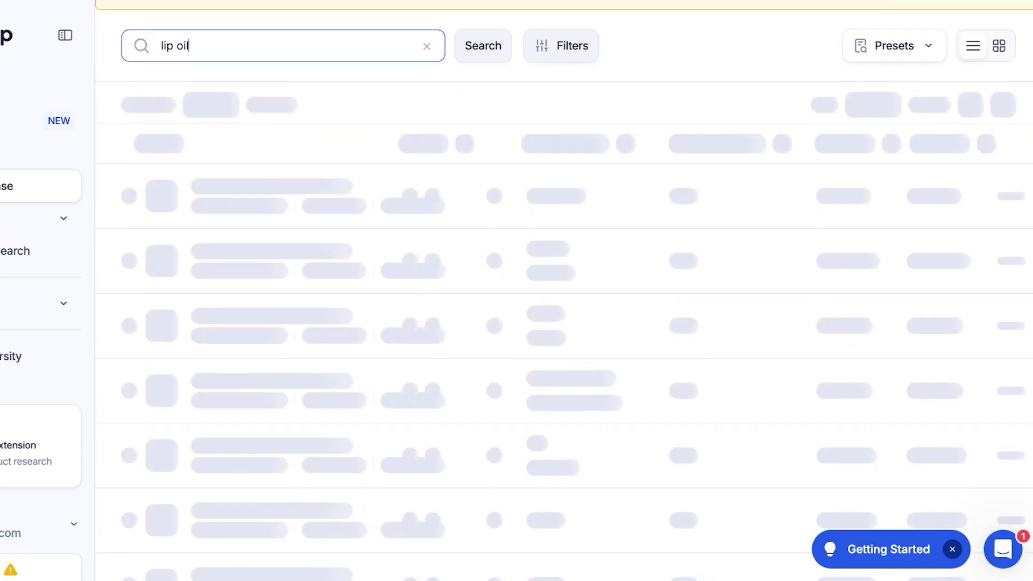
scroll(564, 323, "up", 2)
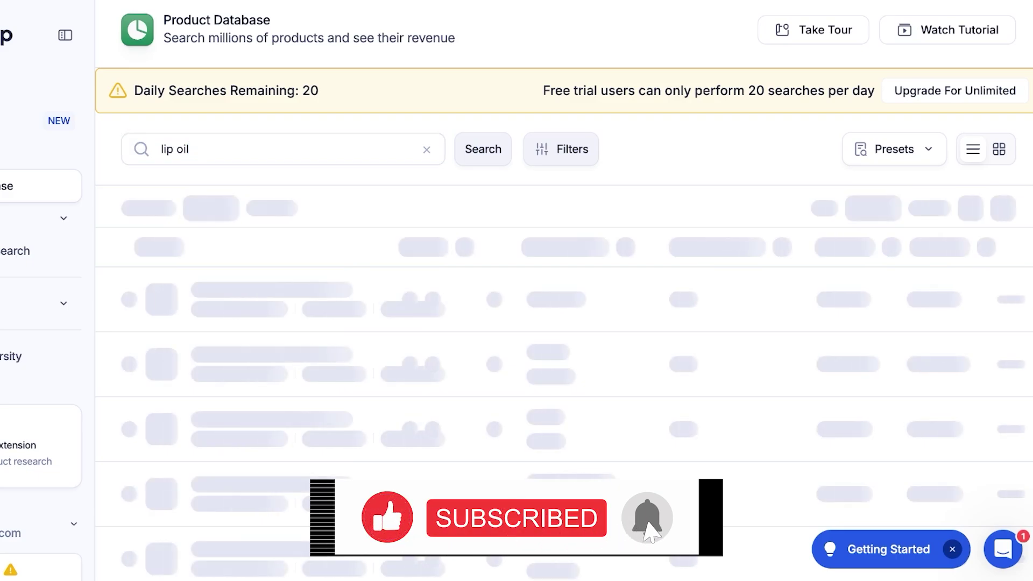
left_click(894, 149)
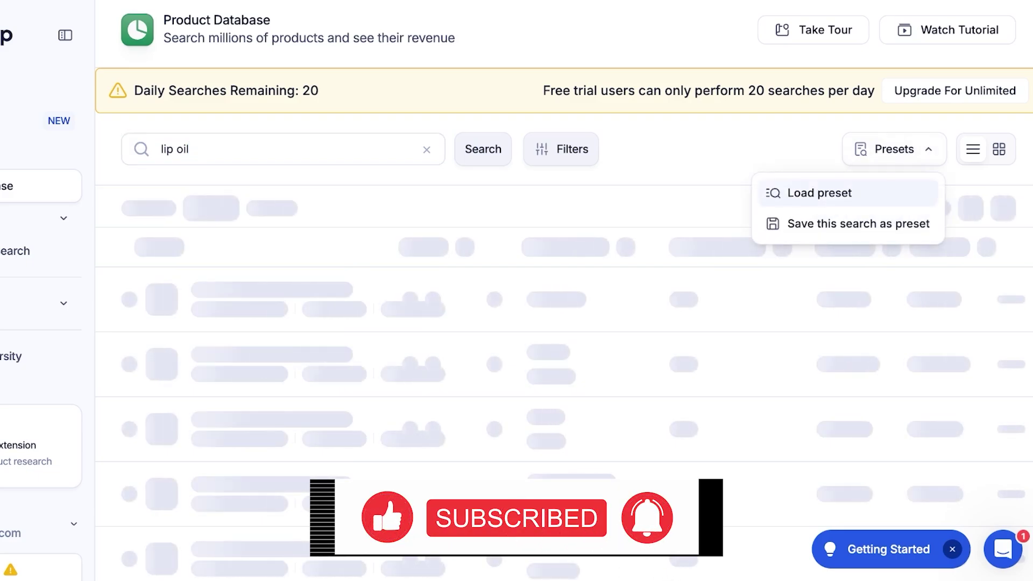
left_click(820, 193)
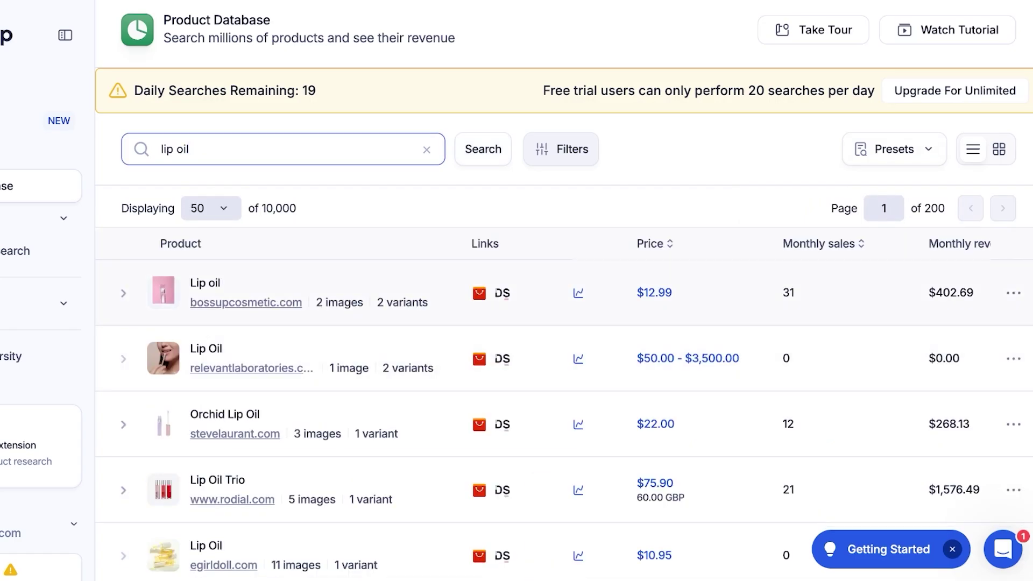
Look through the lip oil products, comparing their stores, prices, monthly sales and revenue
scroll(564, 420, "down", 1)
scroll(564, 350, "up", 1)
scroll(564, 420, "down", 1)
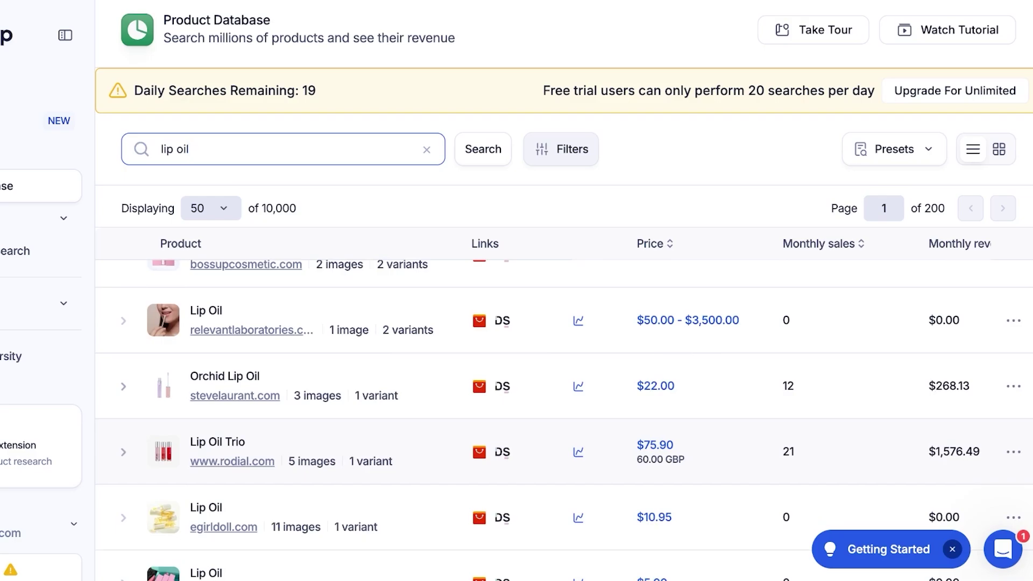
scroll(564, 420, "down", 3)
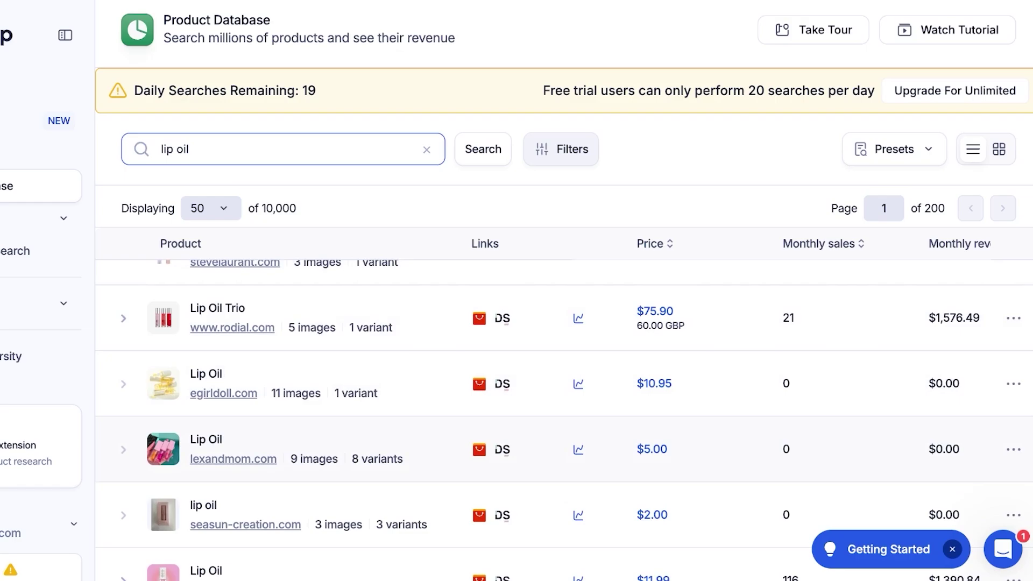
scroll(564, 416, "down", 4)
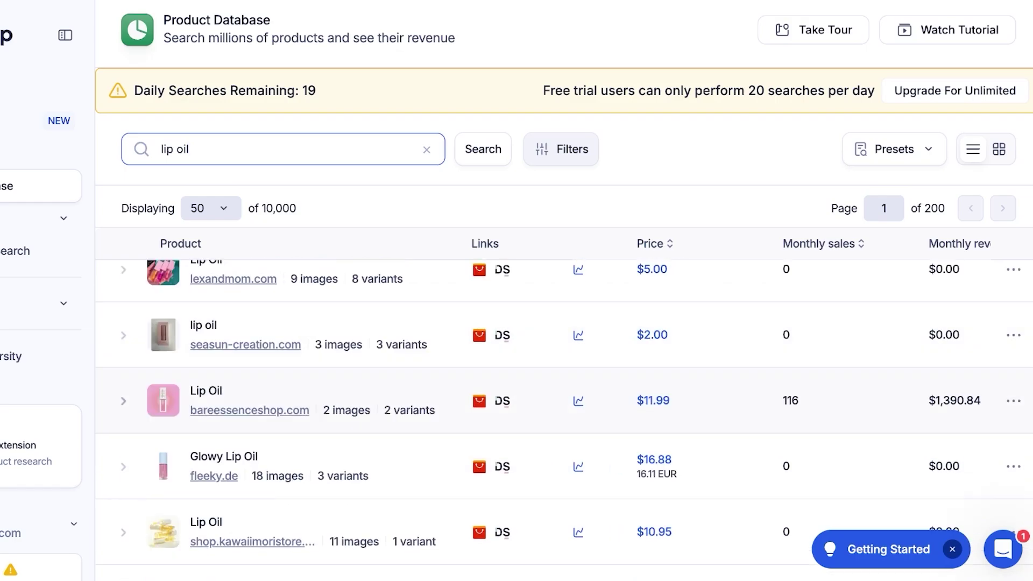
scroll(564, 419, "down", 1)
scroll(564, 420, "down", 10)
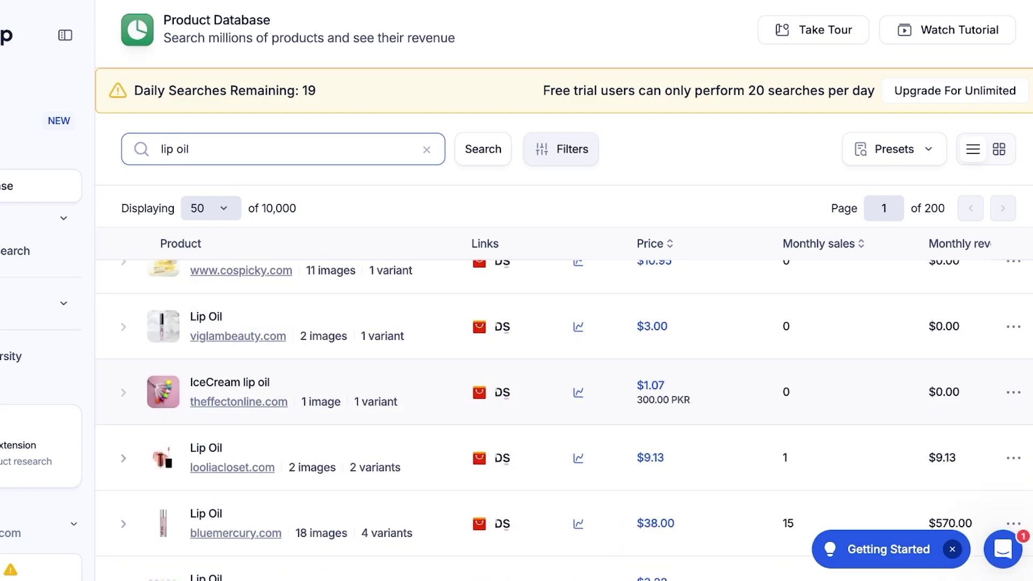
scroll(565, 420, "up", 15)
Run the "lip oil" search again and view the refreshed product list
key("Return")
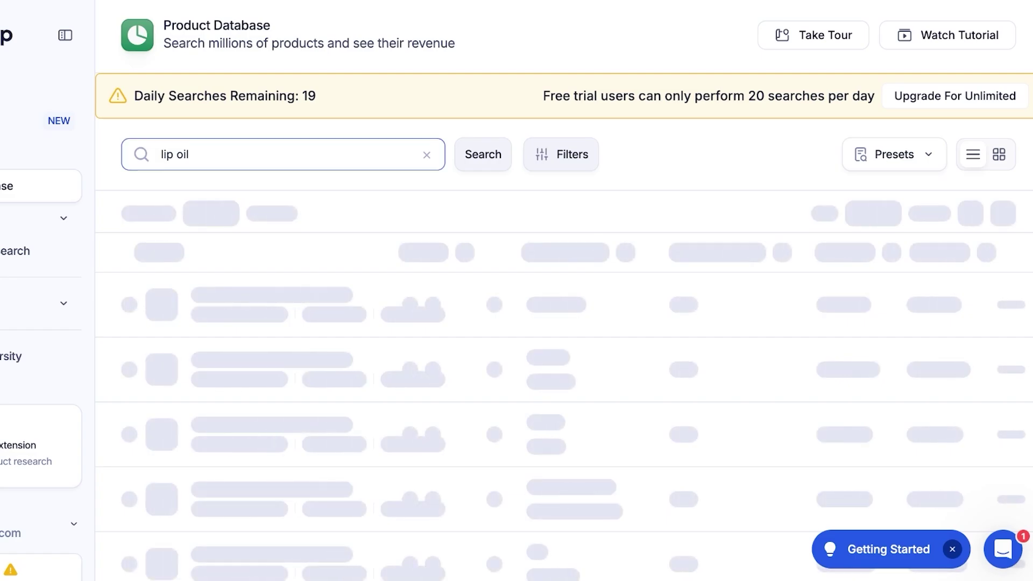
scroll(564, 323, "down", 3)
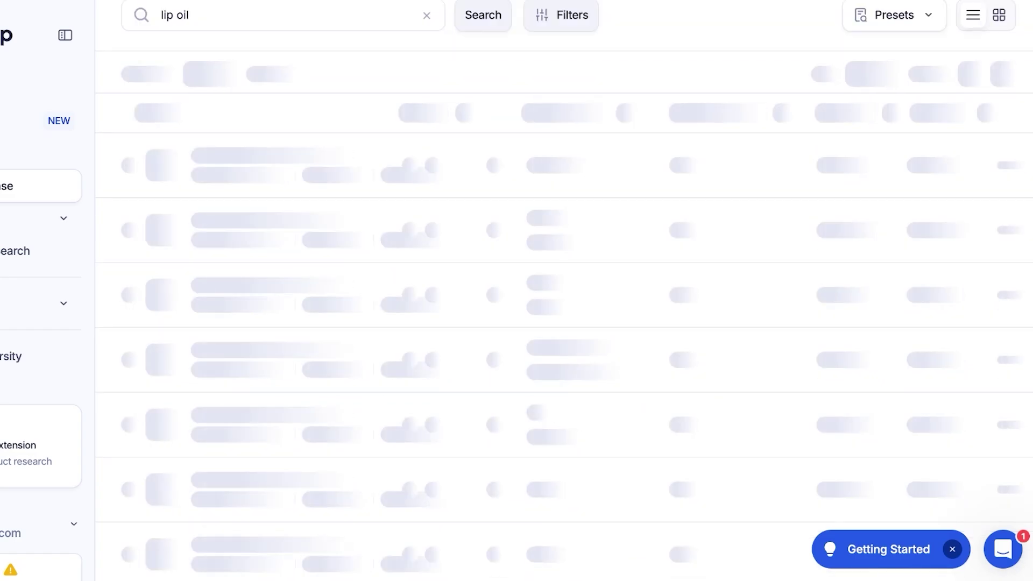
scroll(564, 323, "up", 3)
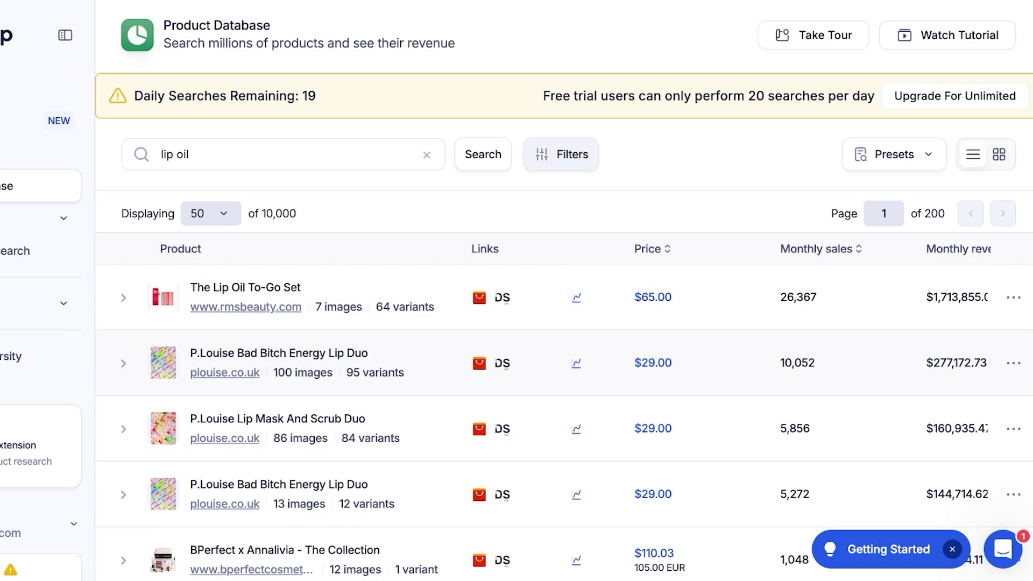
scroll(564, 422, "down", 1)
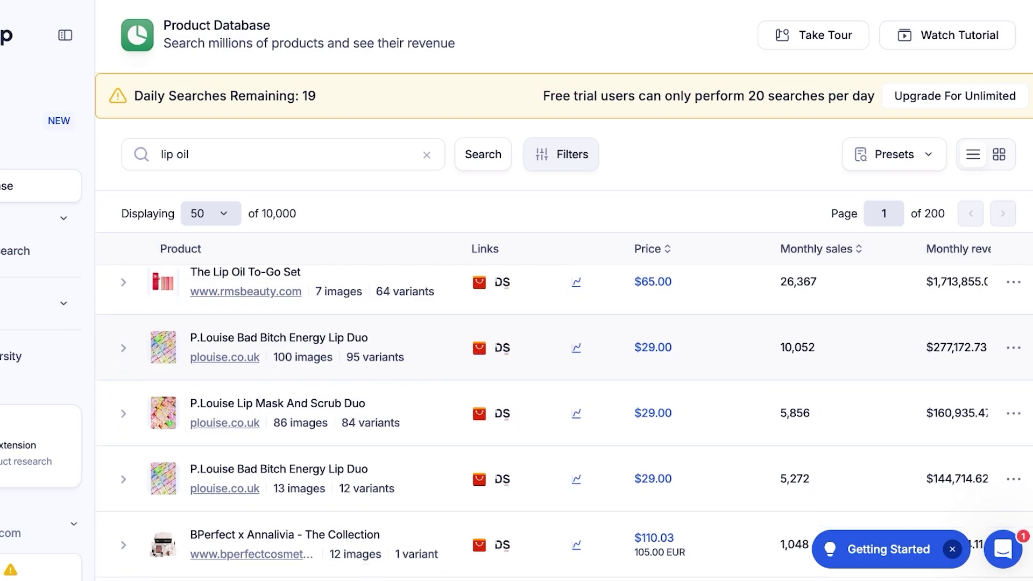
In the numbers breakdown of the 95-variant P.Louise Bad Bitch Energy Lip Duo, set the selling price to 8 and example orders to 847
left_click(653, 348)
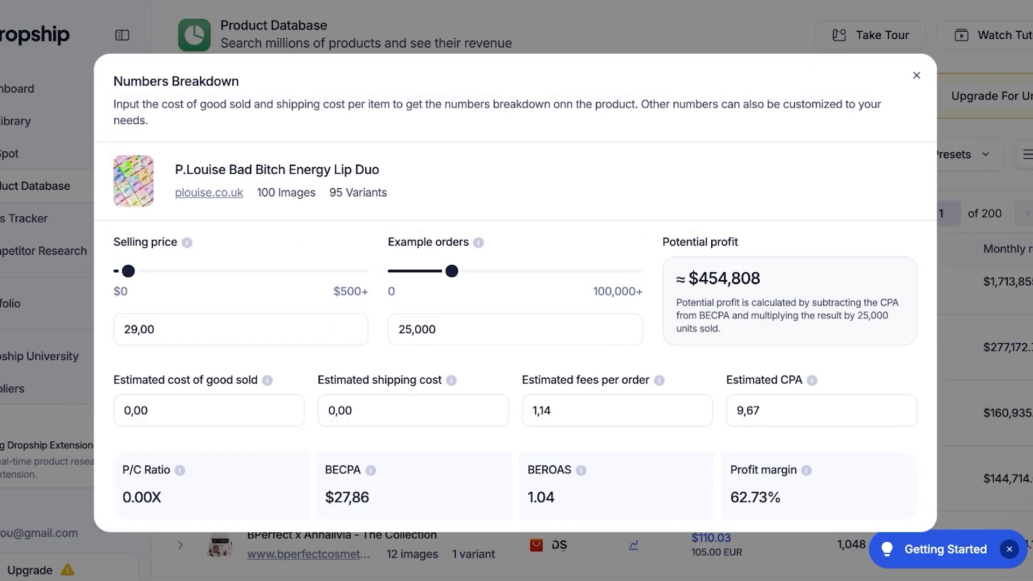
left_click_drag(128, 271, 133, 271)
mouse_move(452, 271)
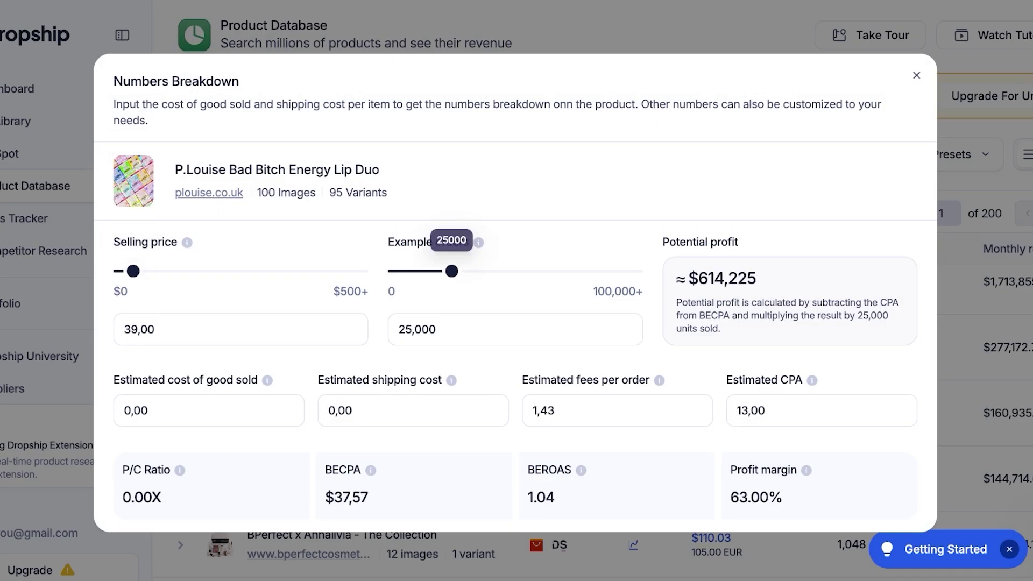
left_click_drag(452, 271, 390, 271)
left_click_drag(133, 271, 117, 271)
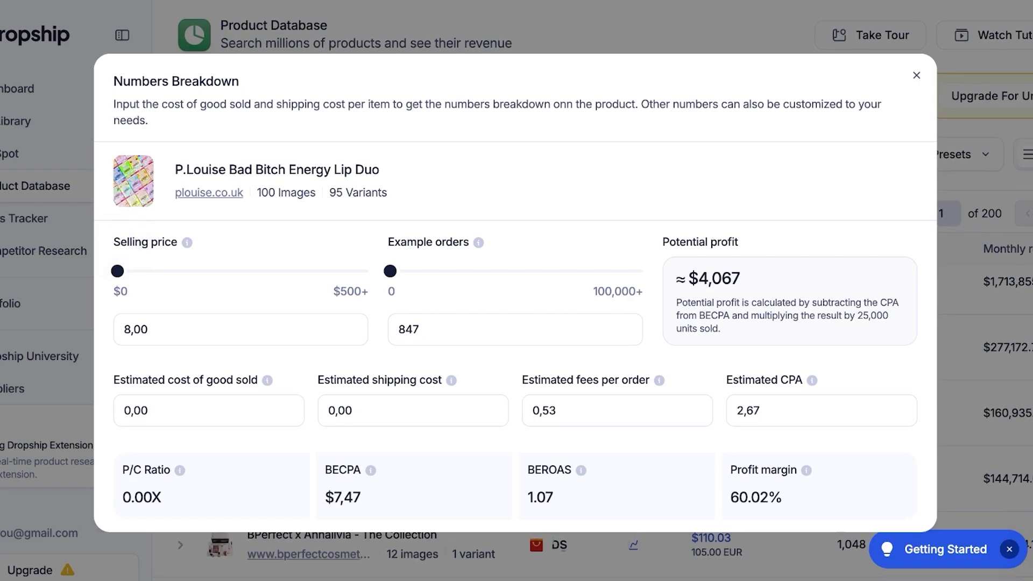
Check the estimated CPA, fees per order, shipping cost and cost of goods sold fields, and close the numbers breakdown
left_click(821, 410)
left_click(617, 410)
left_click(413, 411)
left_click(208, 411)
left_click(916, 74)
Import the 95-variant P.Louise Bad Bitch Energy Lip Duo into the connected Shopify store
left_click(1013, 347)
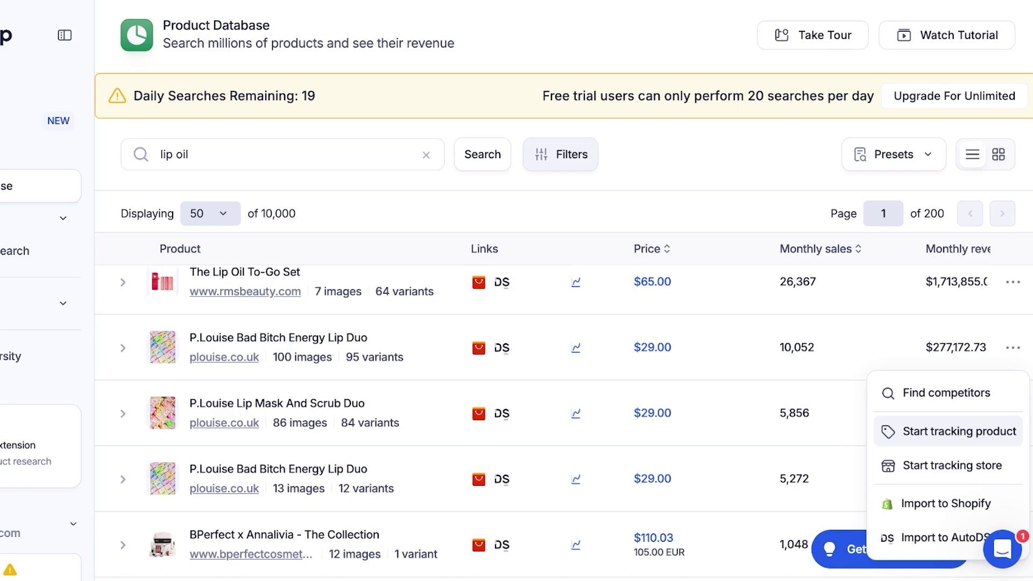
left_click(946, 503)
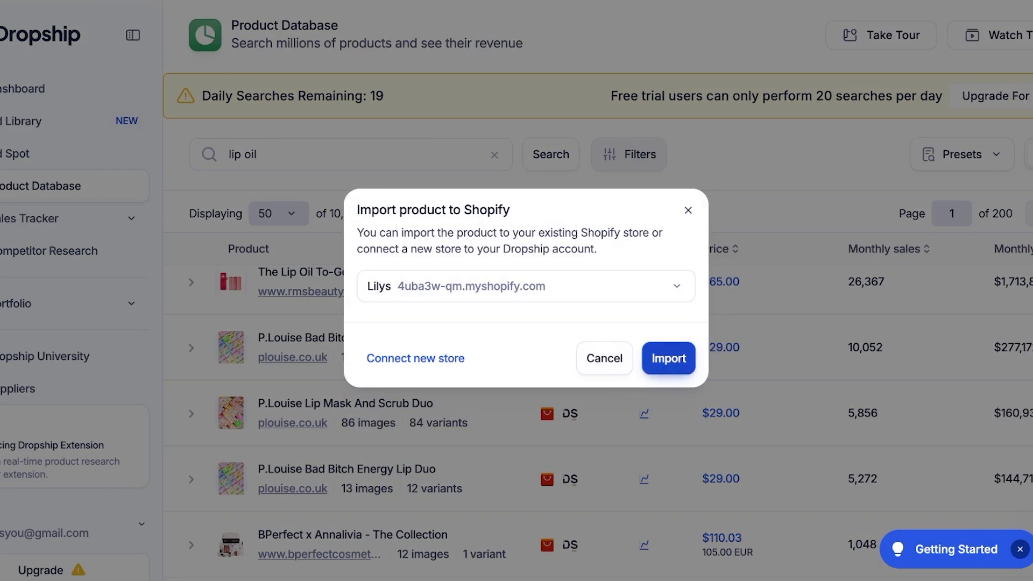
left_click(669, 359)
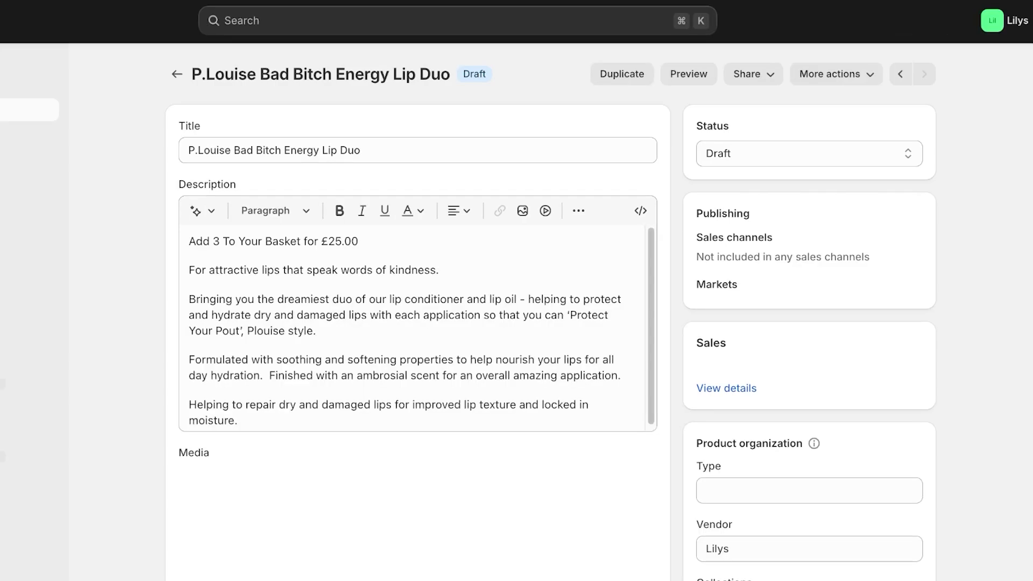
Review the imported lip duo's draft page in Shopify, including its description, media, tags and Color variants
scroll(550, 323, "down", 1)
scroll(551, 312, "down", 7)
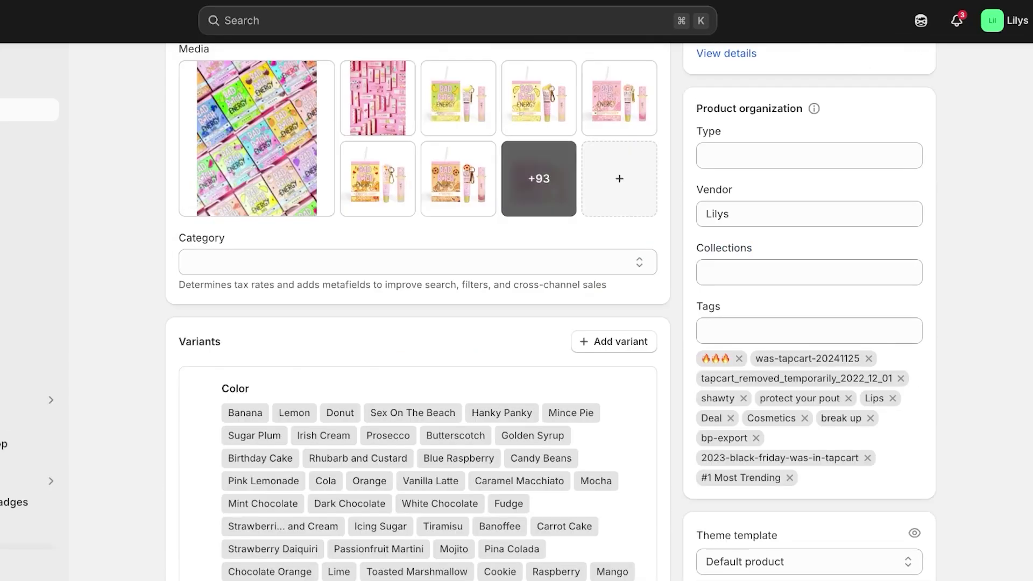
scroll(418, 312, "down", 8)
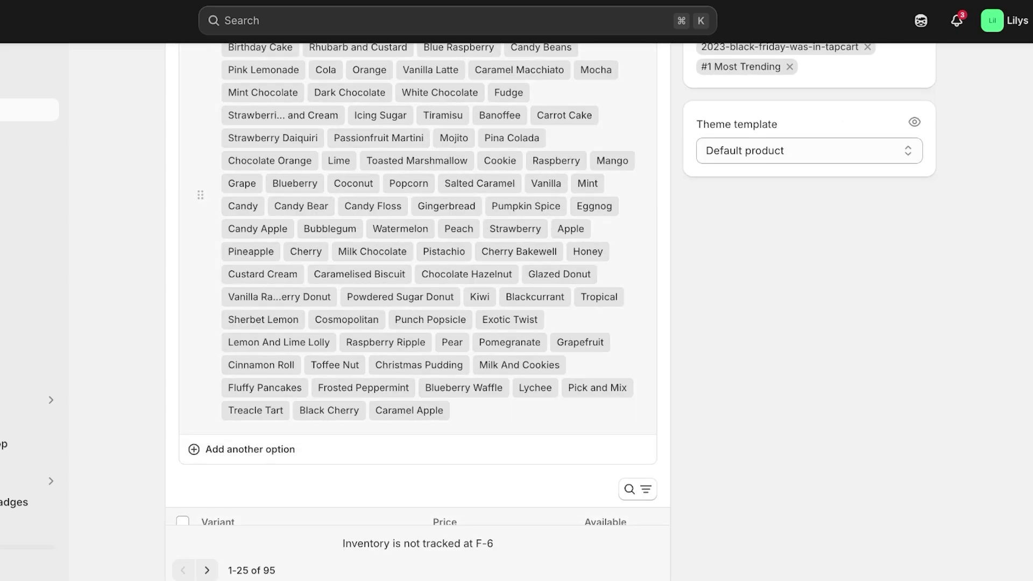
scroll(418, 312, "up", 2)
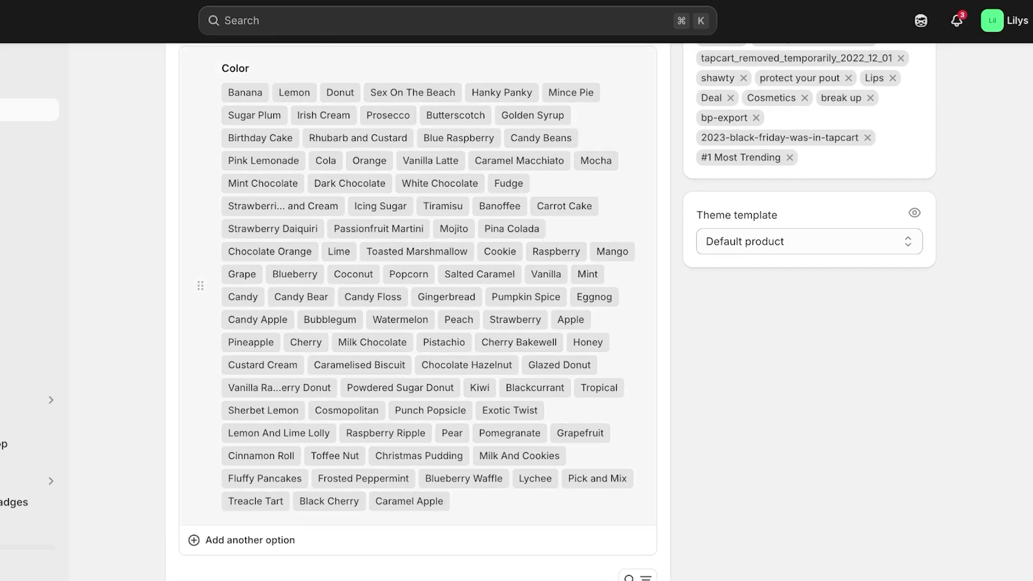
scroll(418, 312, "up", 3)
Edit the product's Color option and delete the values Banana, Donut, Sex On The Beach, Hanky Panky and Mince Pie
left_click(417, 232)
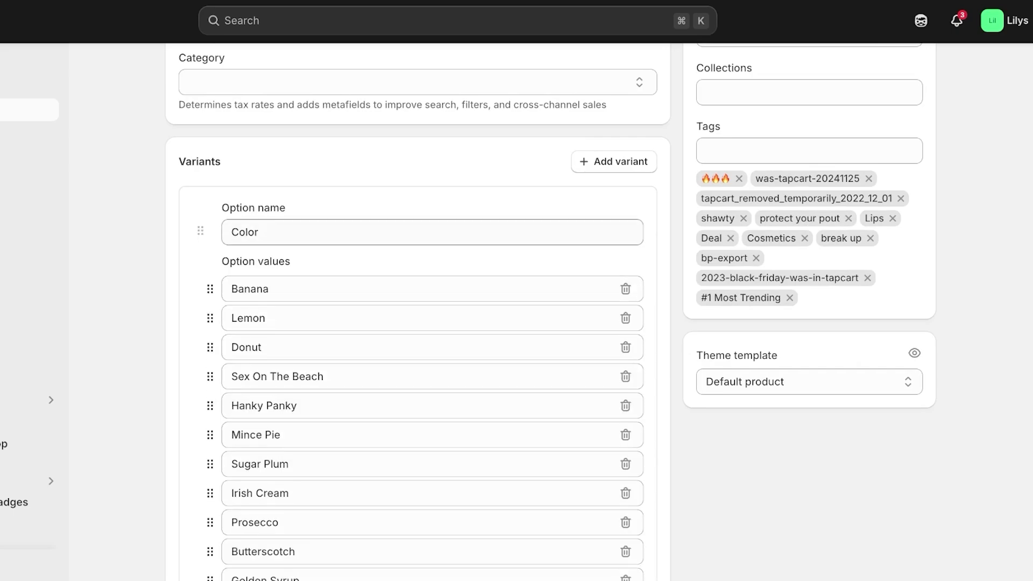
scroll(417, 232, "down", 8)
scroll(418, 312, "down", 10)
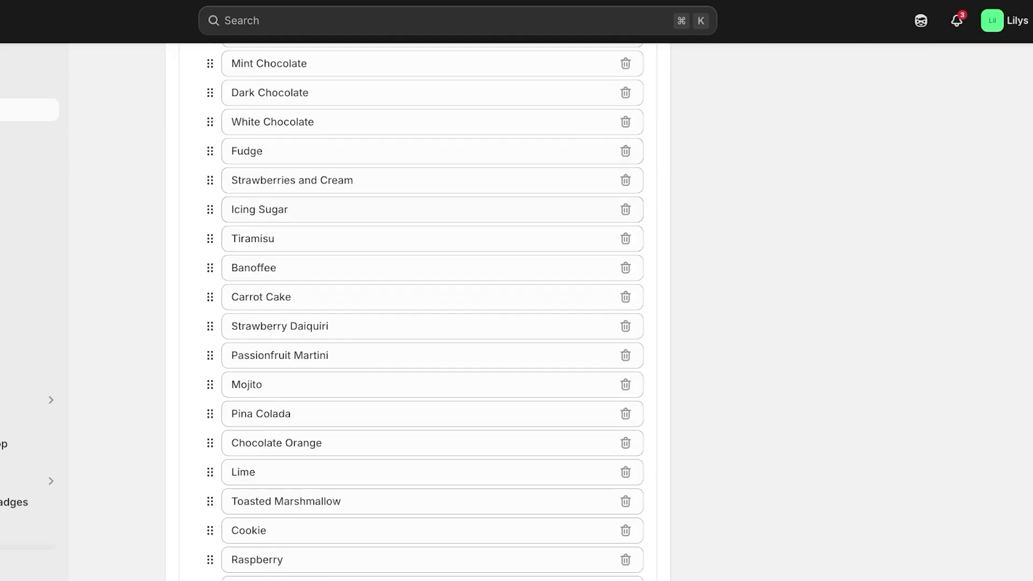
scroll(425, 312, "up", 10)
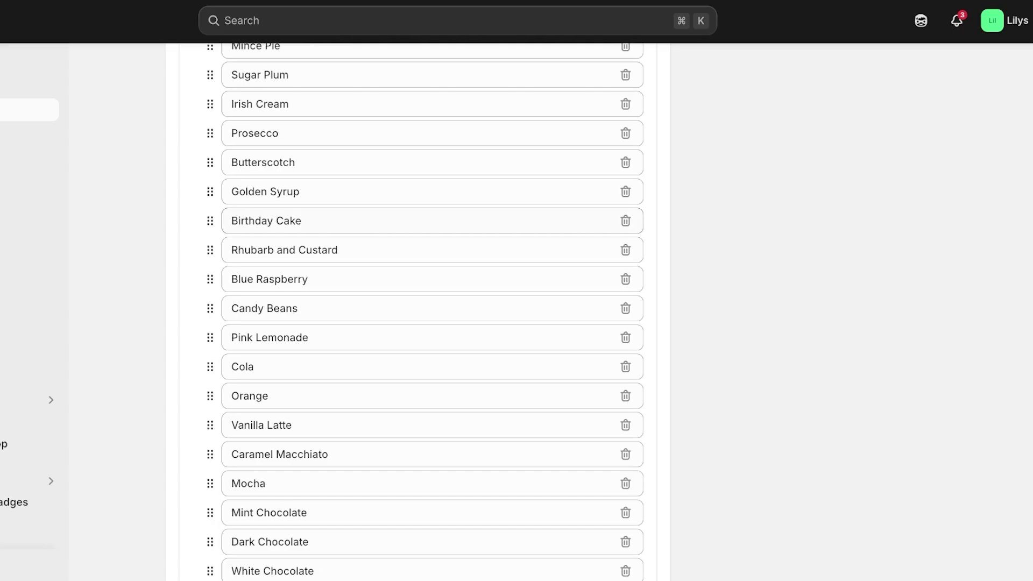
scroll(426, 313, "up", 6)
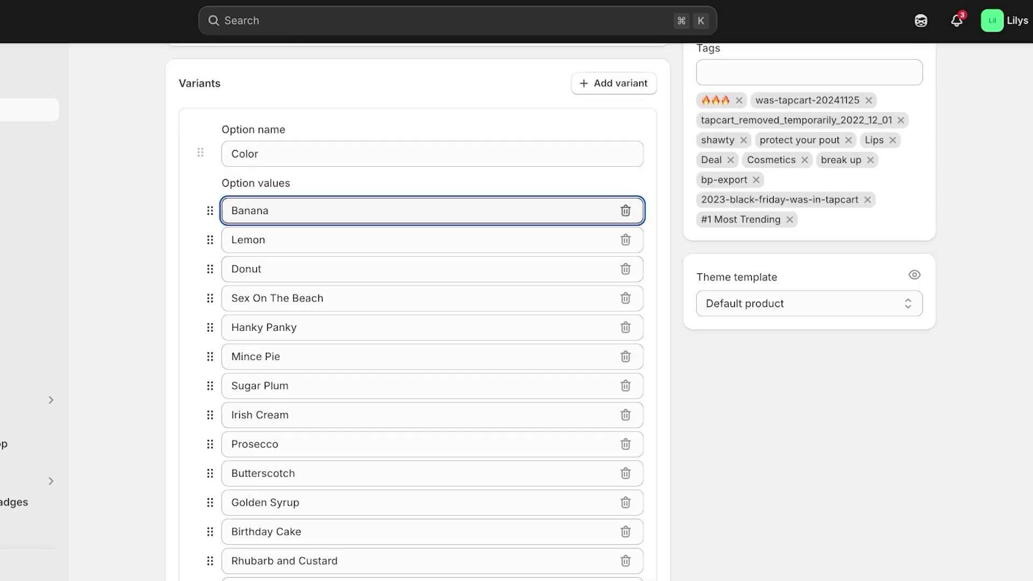
left_click(626, 210)
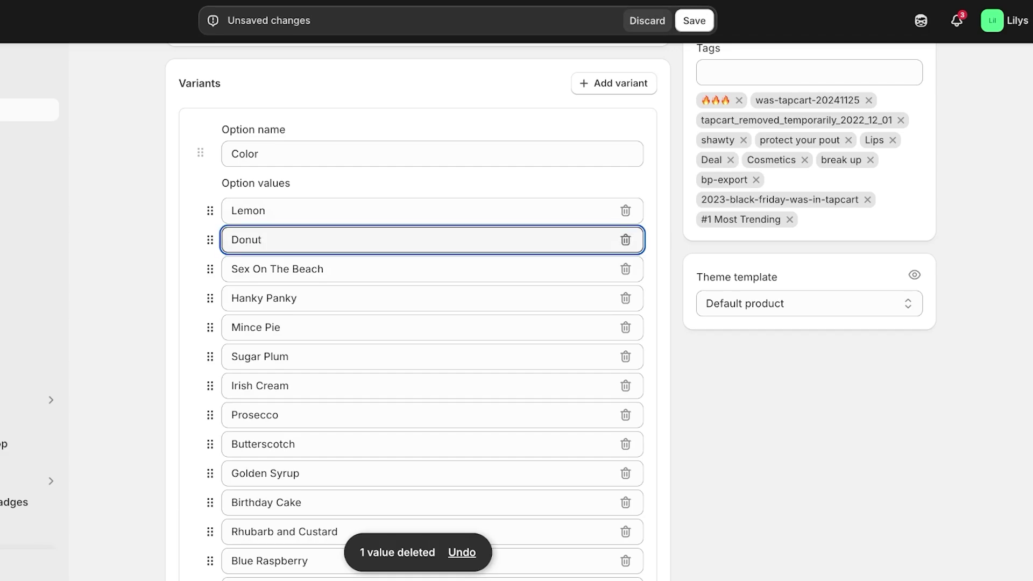
left_click(626, 240)
left_click(626, 240)
left_click(625, 240)
left_click(626, 240)
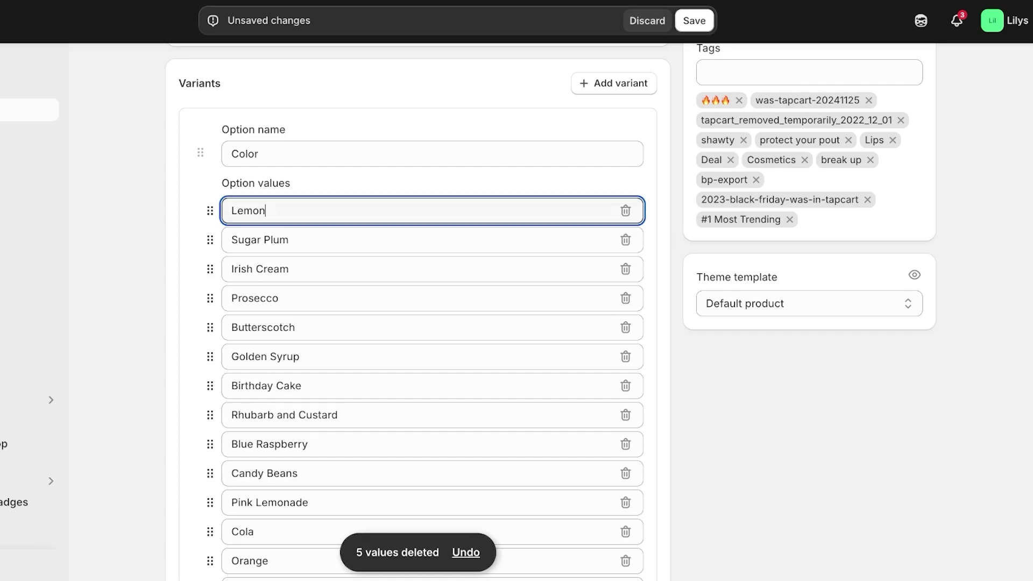
Delete the Color option values from Prosecco through Cola, plus other unwanted flavours further down the list
left_click(626, 298)
left_click(626, 298)
left_click(625, 299)
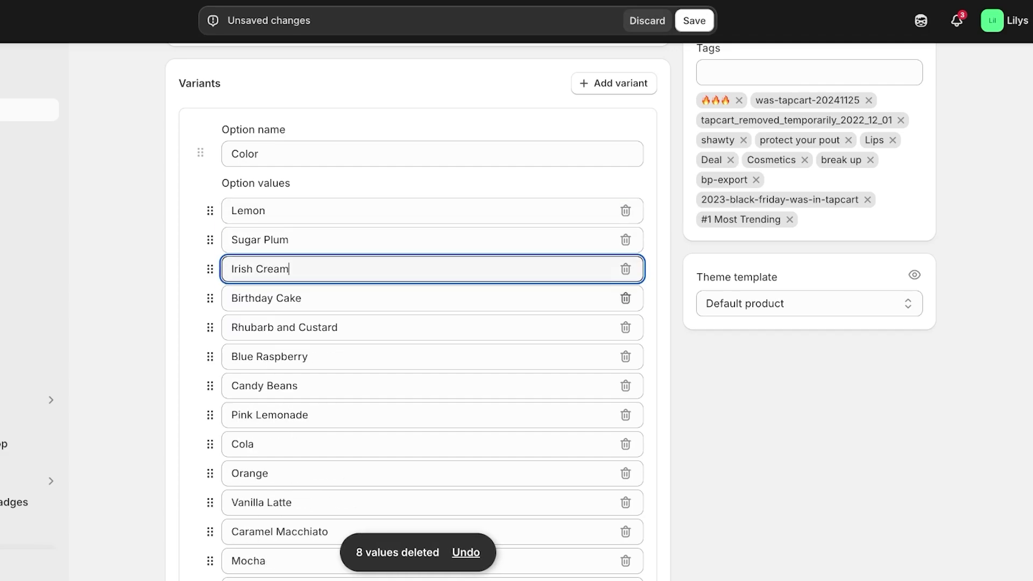
left_click(626, 298)
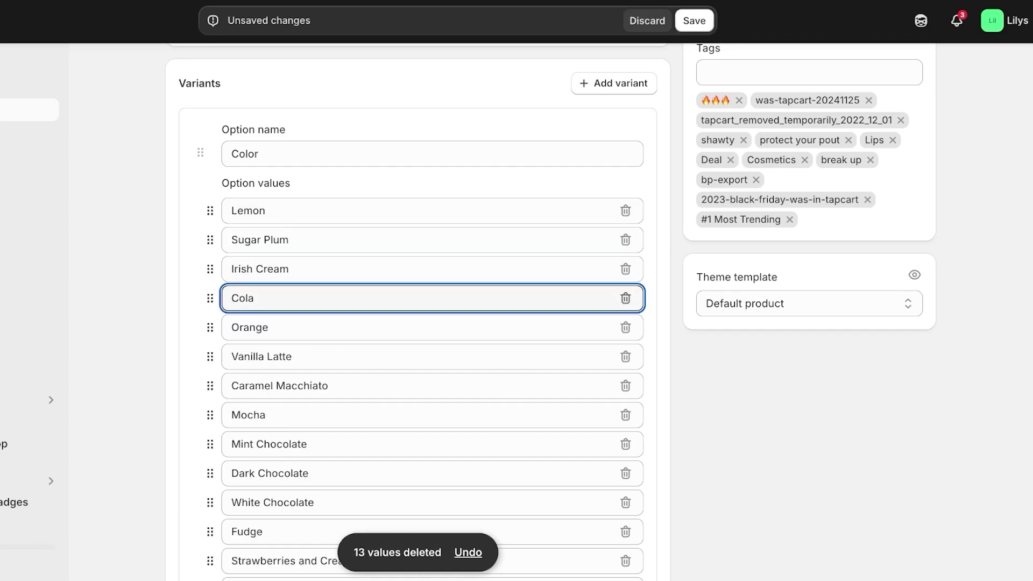
left_click(625, 298)
left_click(625, 299)
scroll(432, 298, "down", 7)
left_click(626, 312)
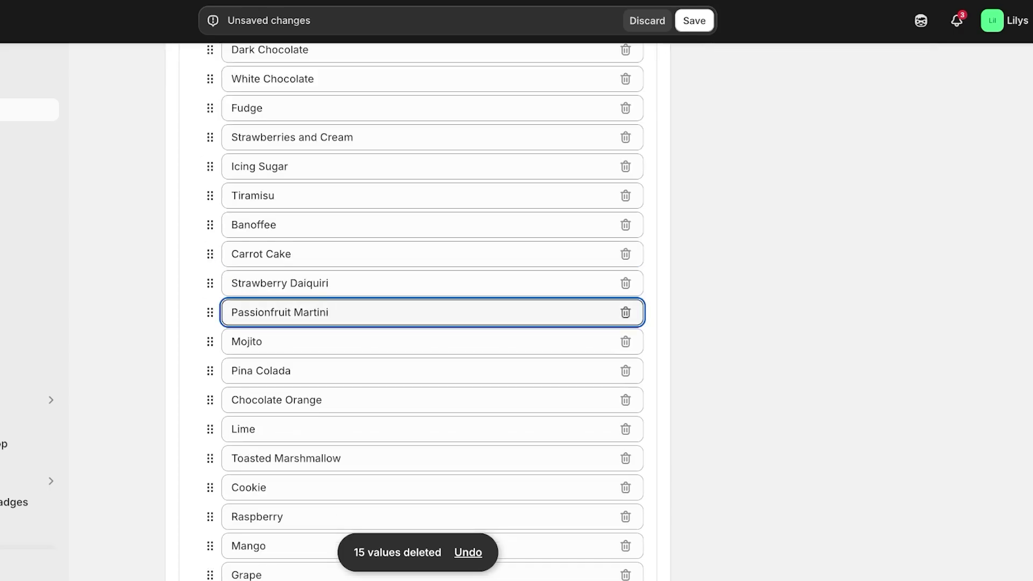
scroll(430, 312, "down", 6)
left_click(625, 334)
scroll(431, 323, "up", 6)
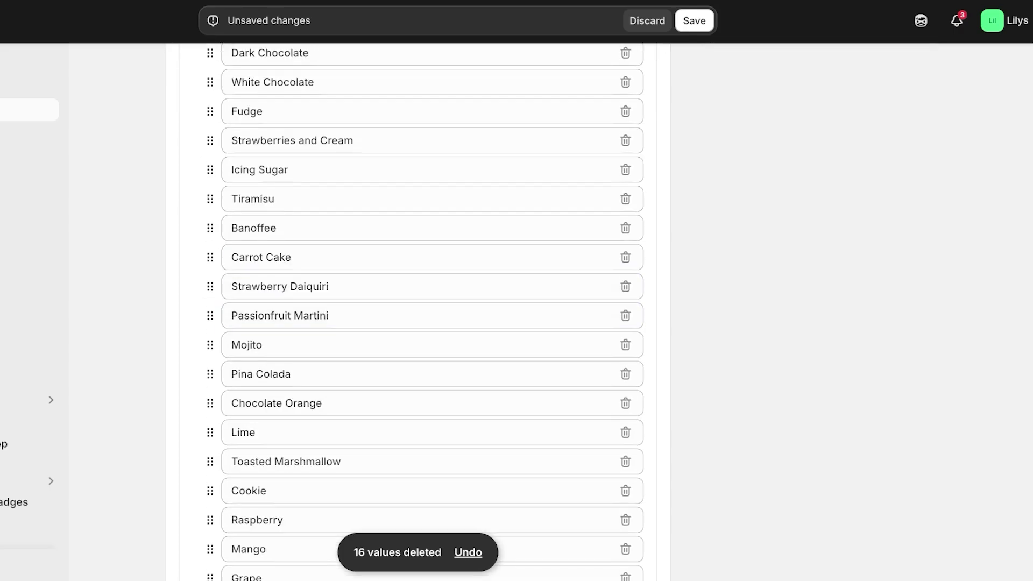
Delete the Color values Passionfruit Martini, Candy Floss and Strawberry Daiquiri, and save the product with the deletion of all removed variants
left_click(625, 316)
scroll(626, 315, "down", 8)
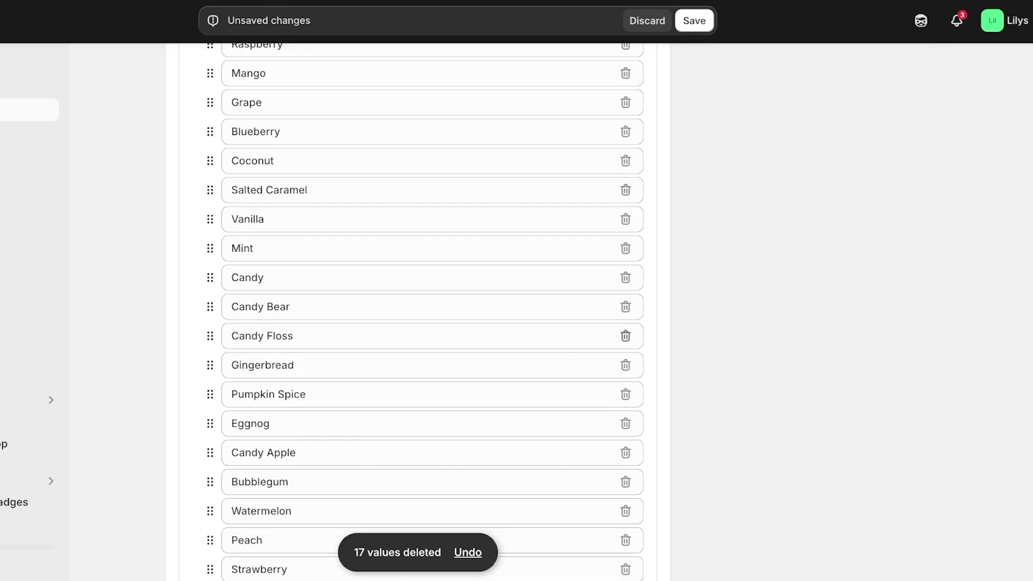
left_click(625, 334)
scroll(625, 334, "up", 8)
left_click(625, 315)
scroll(430, 312, "down", 3)
scroll(430, 313, "up", 15)
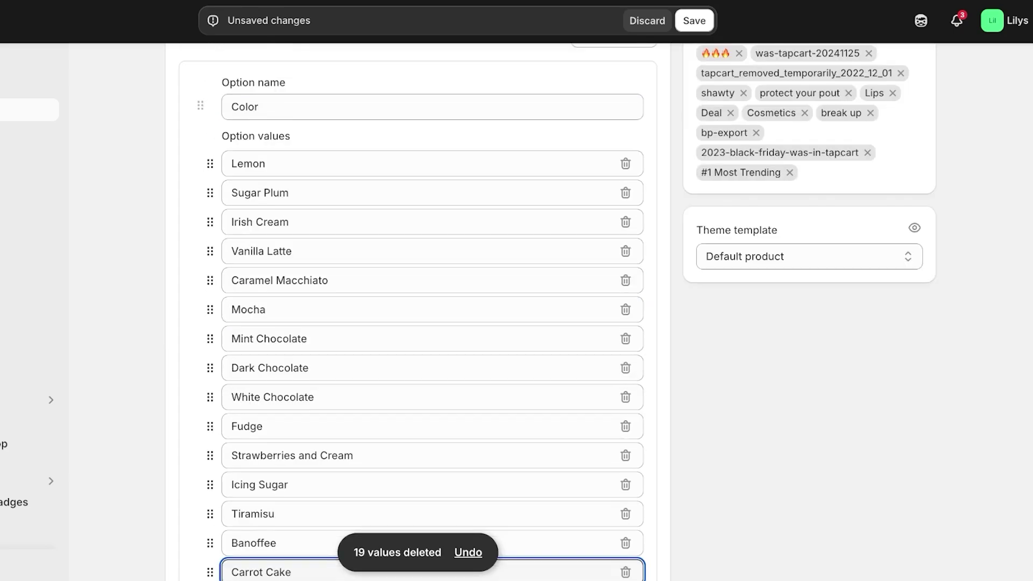
left_click(694, 20)
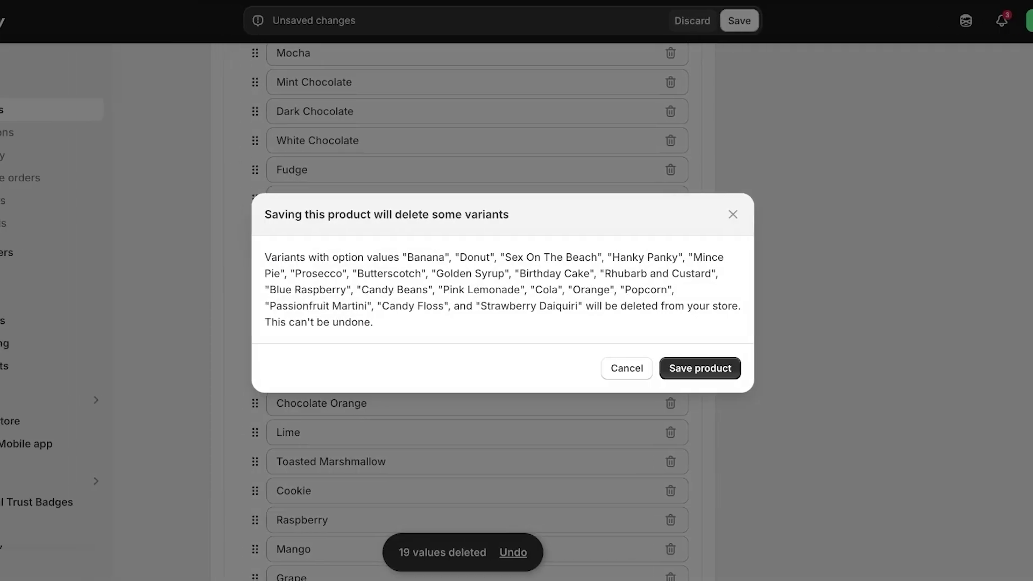
left_click(655, 367)
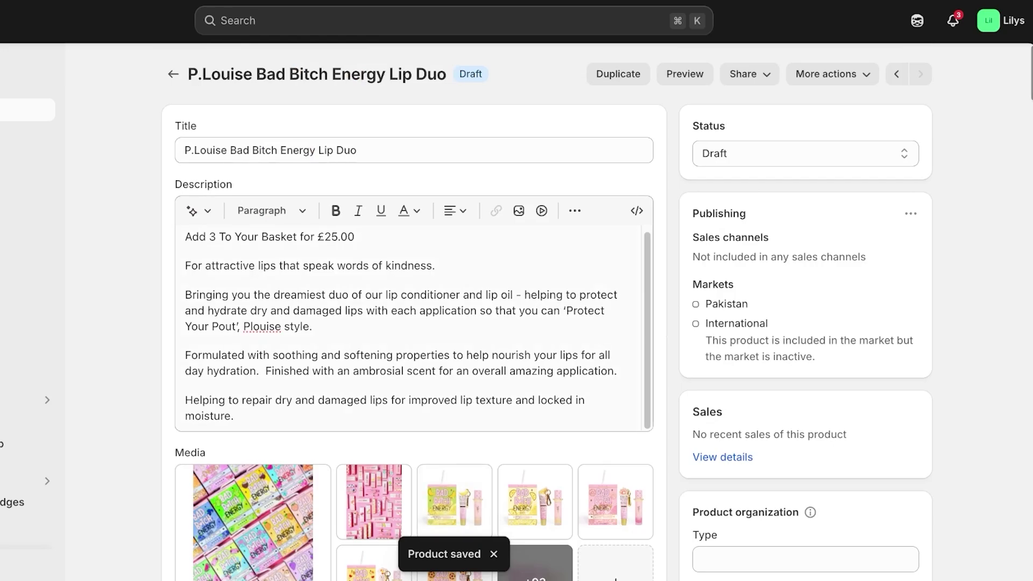
Remove the "Add 3 To Your Basket for £25.00" line from the description and the words "Bad Bitch" from the product title
key("shift+Home")
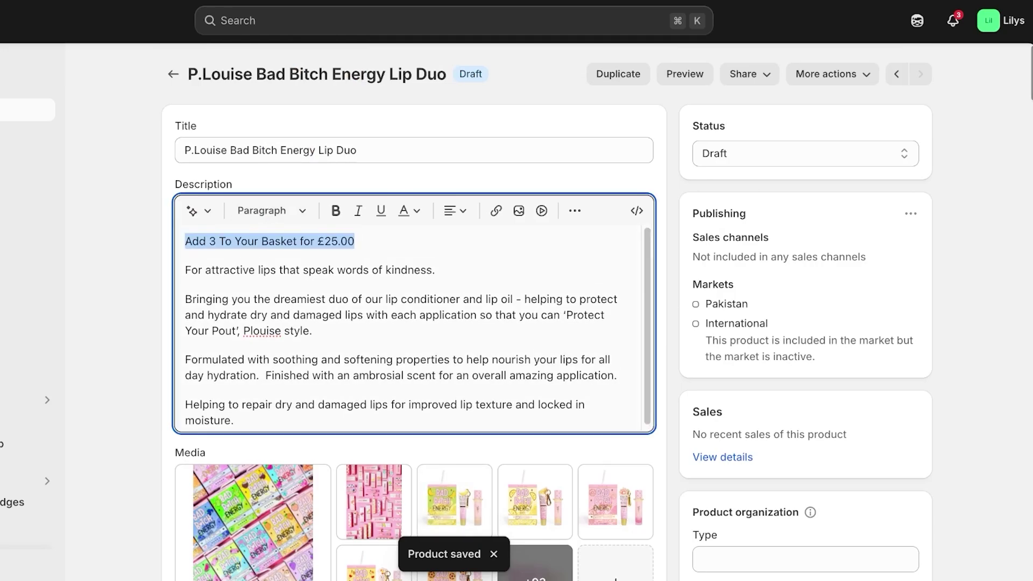
key("BackSpace")
key("Delete")
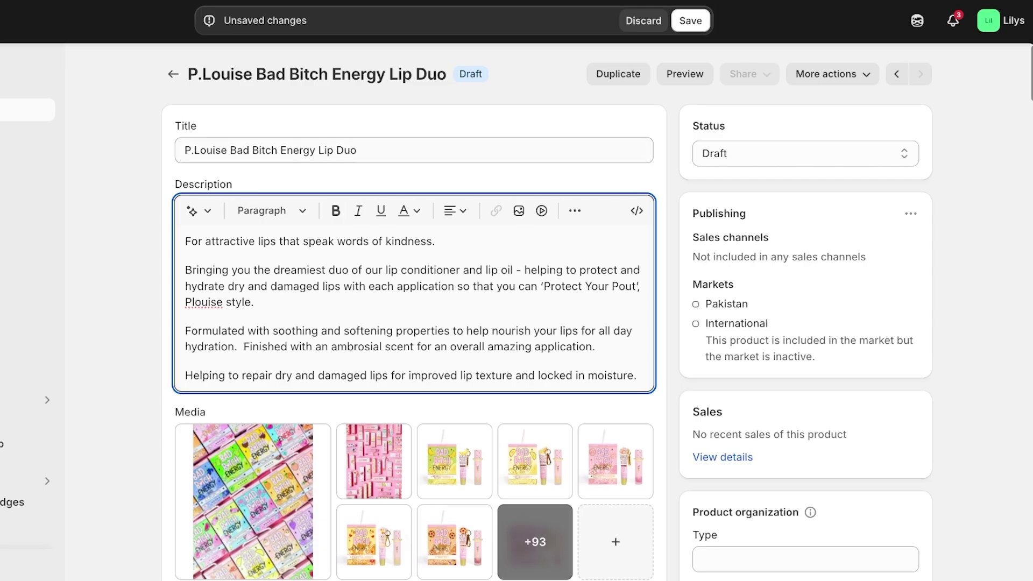
left_click_drag(280, 150, 227, 150)
key("BackSpace")
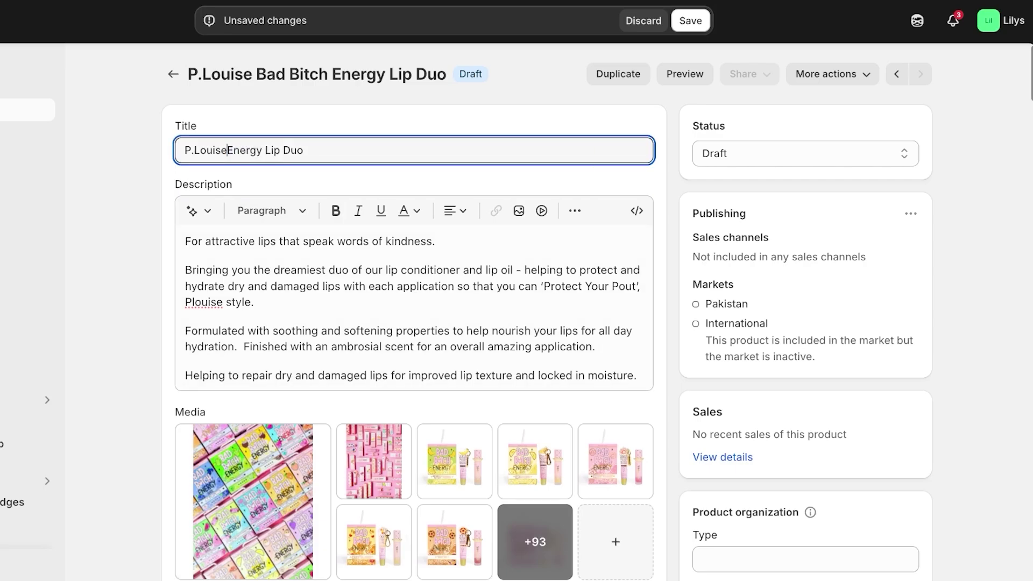
Rephrase the entire description with the AI text generator, trying the Sophisticated tone, and keep the version in the Playful tone
left_click_drag(637, 375, 185, 241)
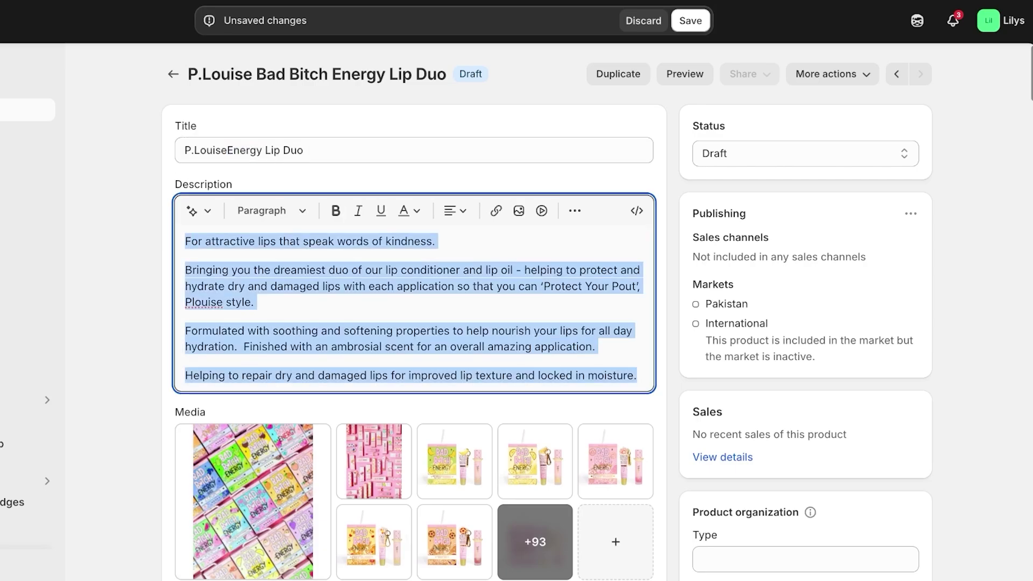
left_click(199, 211)
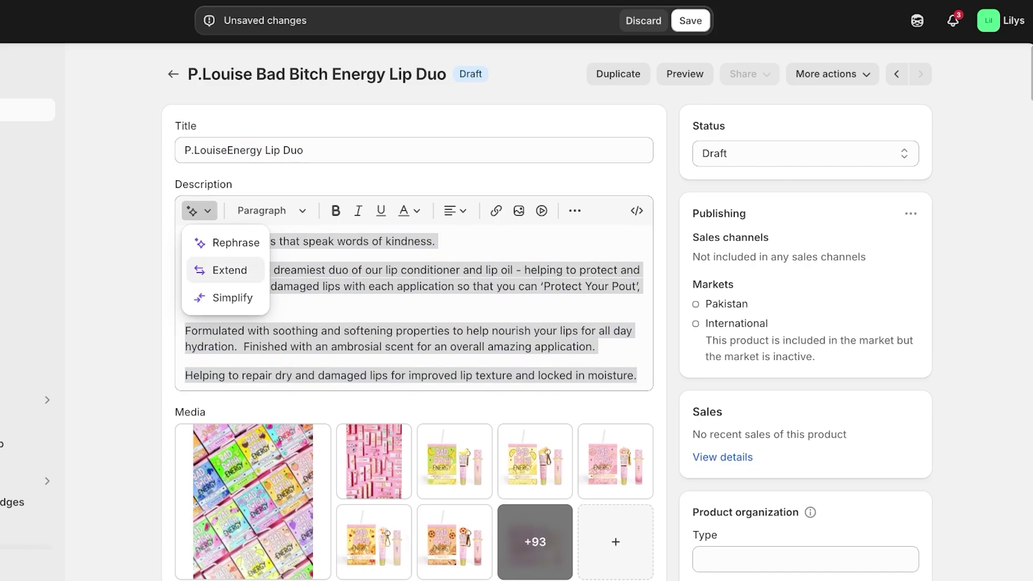
left_click(234, 243)
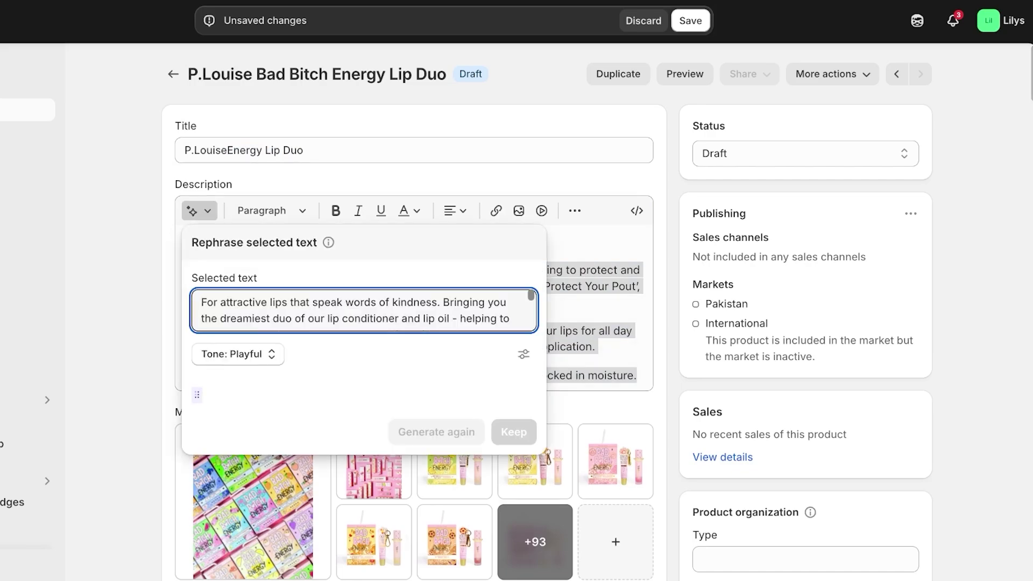
left_click(237, 354)
left_click(231, 192)
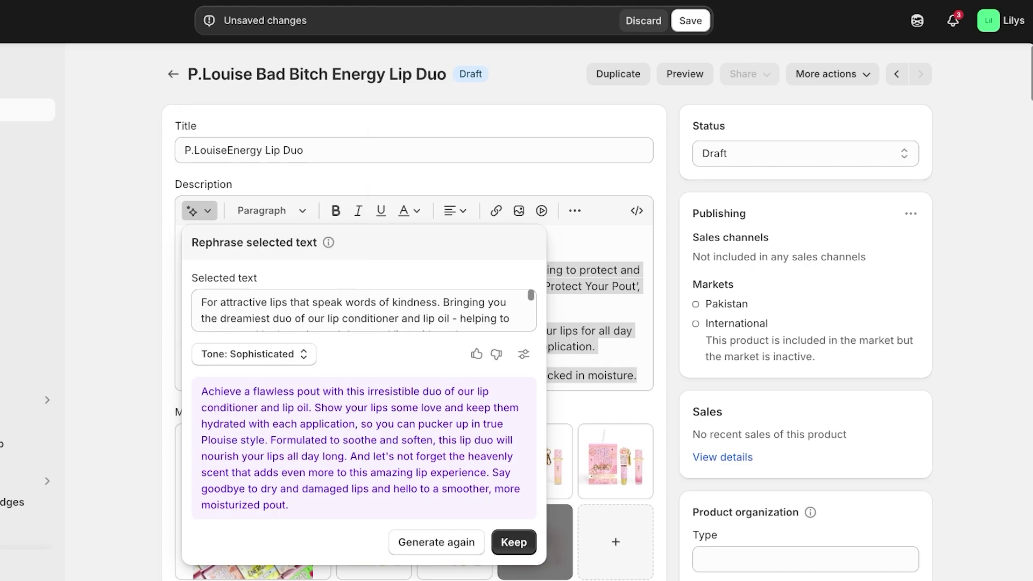
left_click(254, 354)
left_click(216, 164)
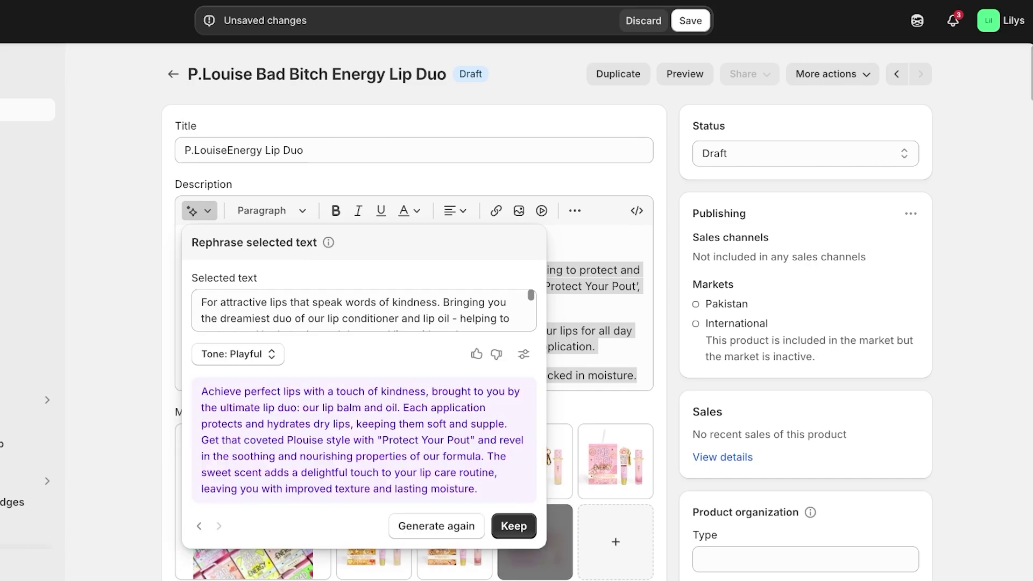
left_click(512, 526)
Check the rewritten description, remaining Color values and variant prices, and save the product
scroll(547, 312, "down", 8)
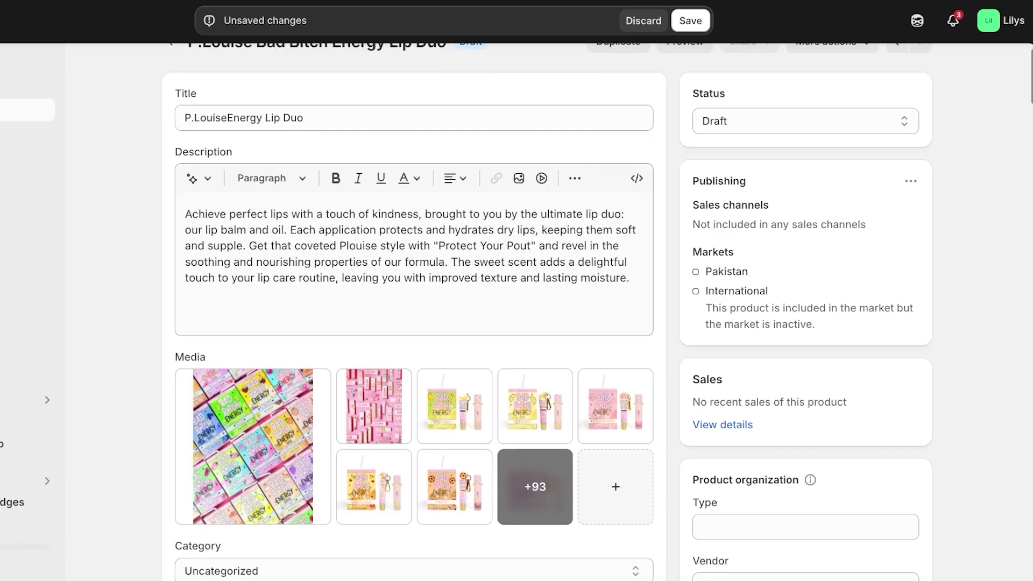
scroll(415, 313, "down", 20)
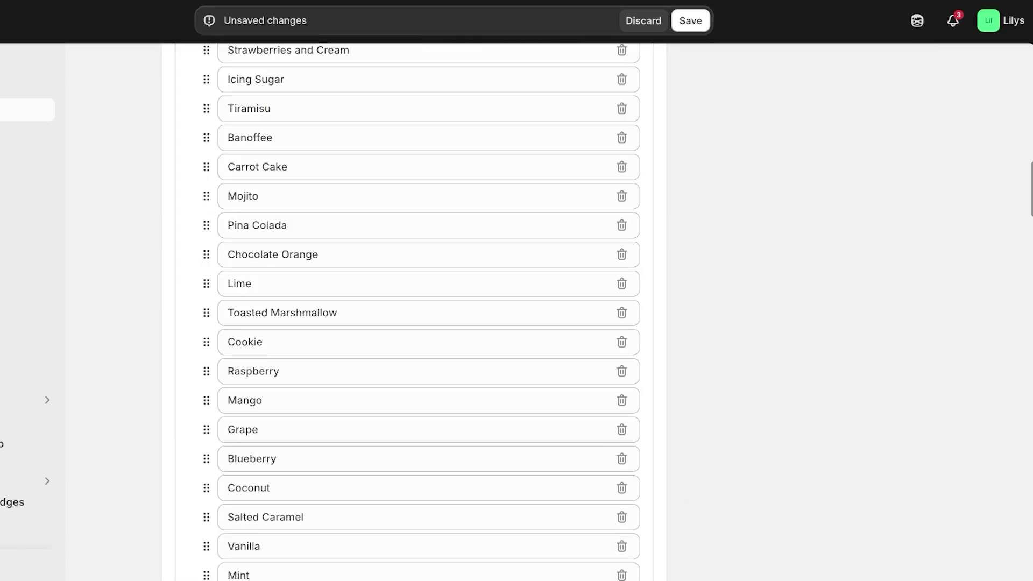
scroll(414, 312, "up", 20)
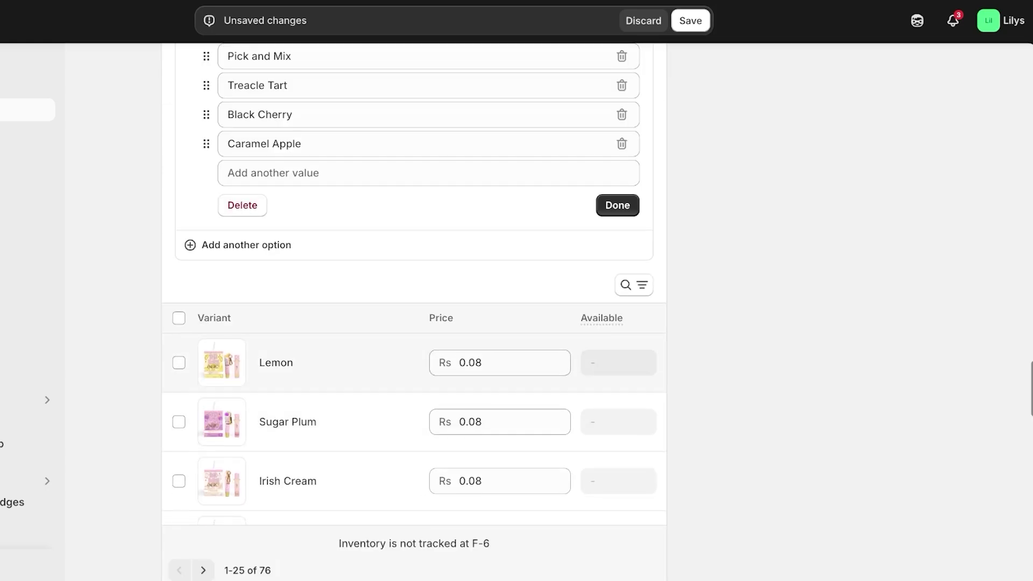
scroll(414, 312, "down", 20)
scroll(414, 312, "up", 20)
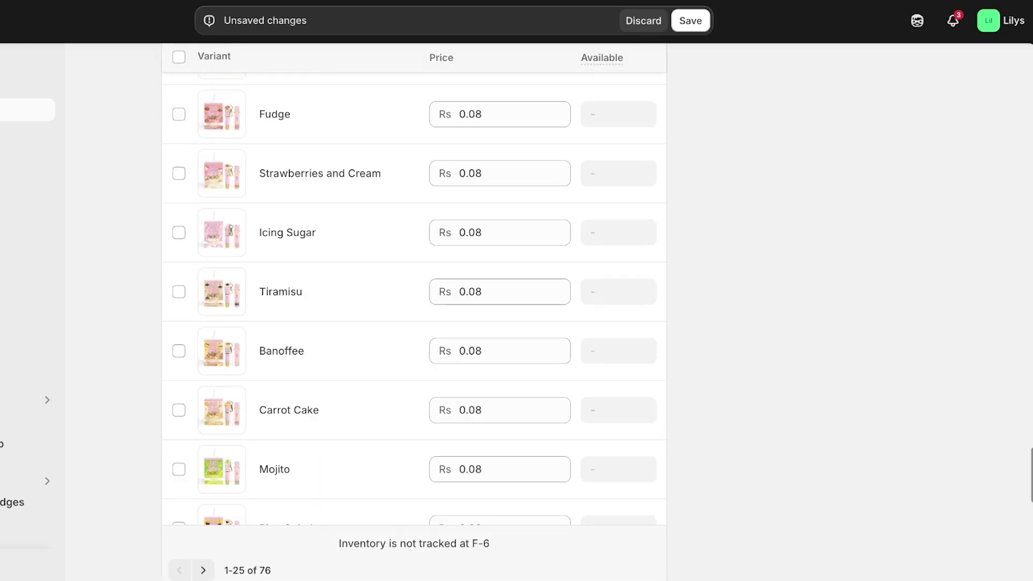
scroll(415, 312, "up", 15)
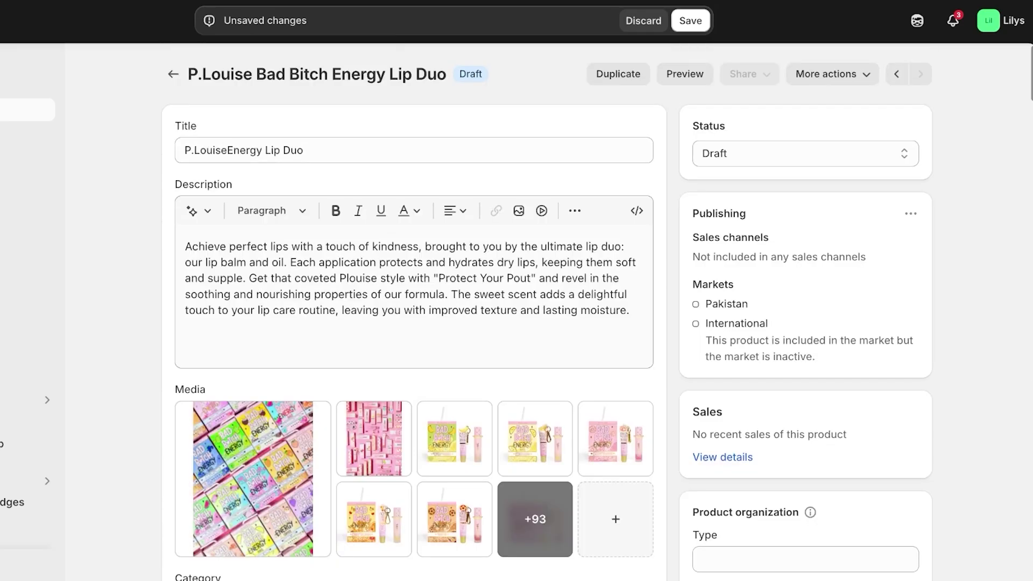
scroll(414, 312, "down", 20)
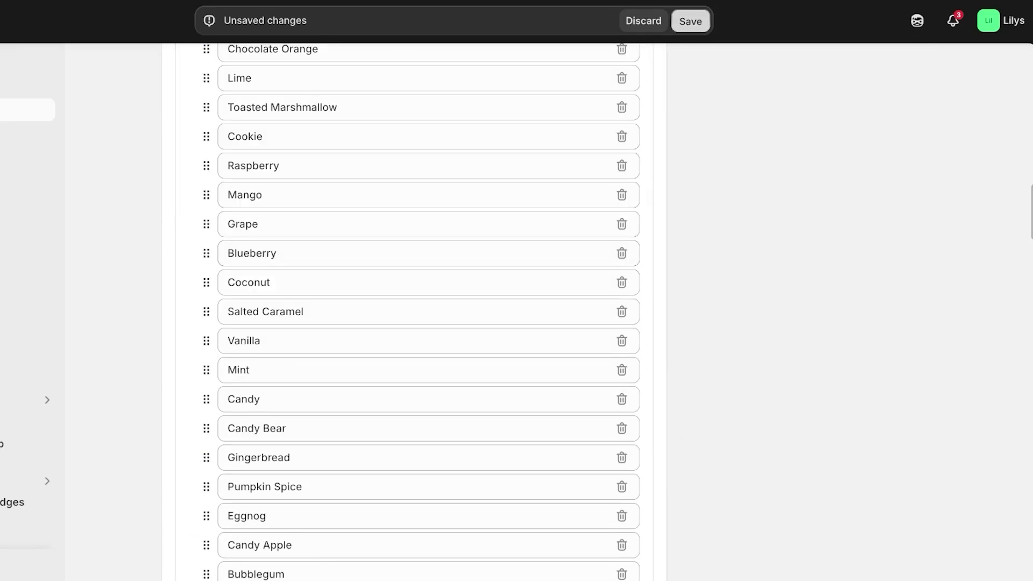
left_click(690, 21)
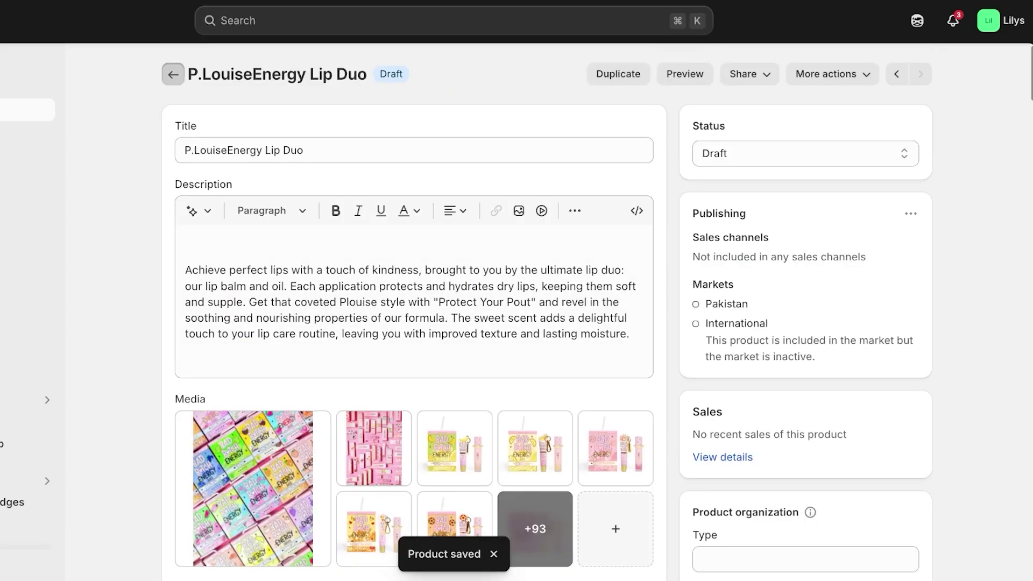
Reopen P.LouiseEnergy Lip Duo from the products list and review its additional actions and variant list
left_click(173, 74)
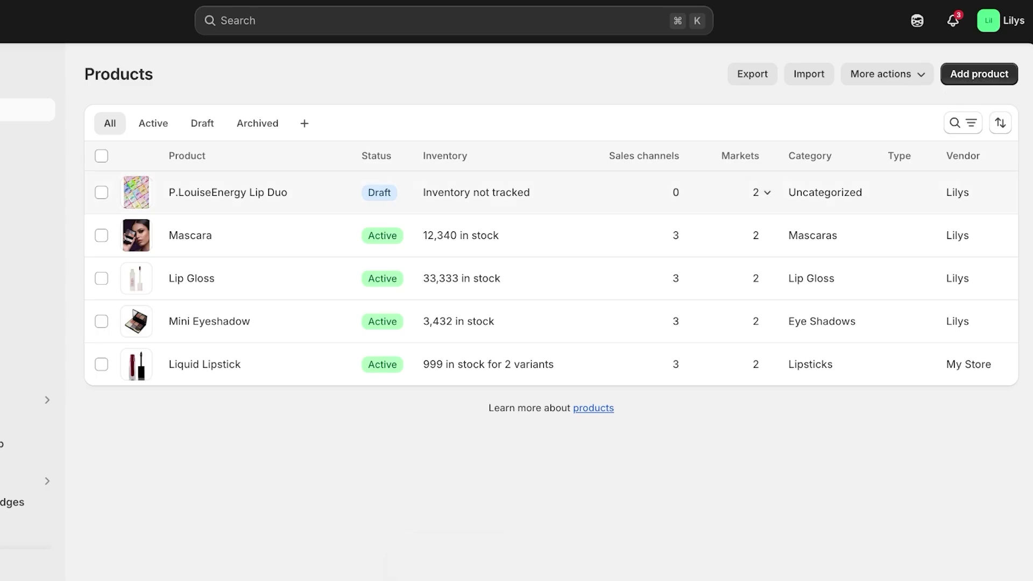
left_click(228, 192)
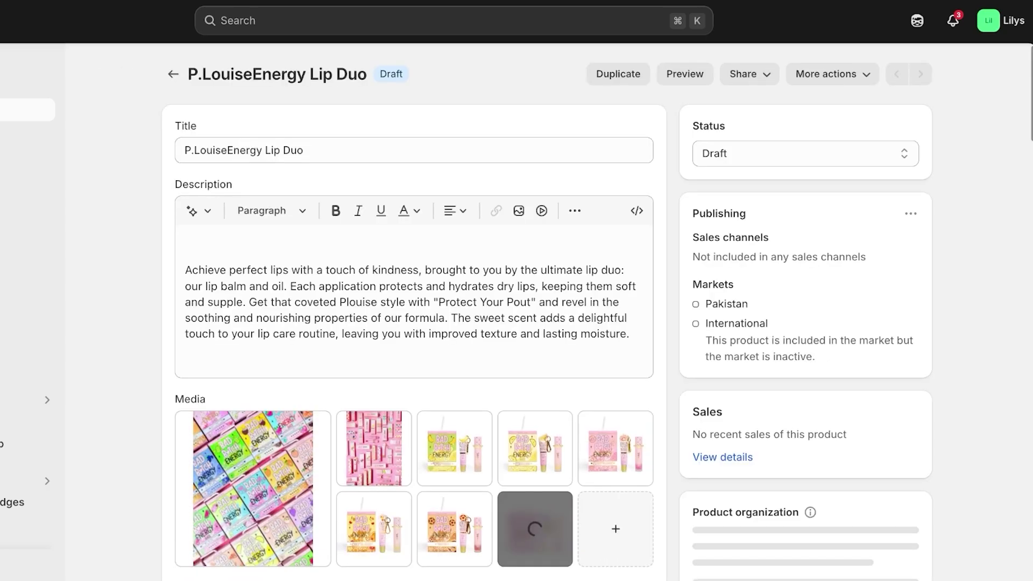
left_click(832, 73)
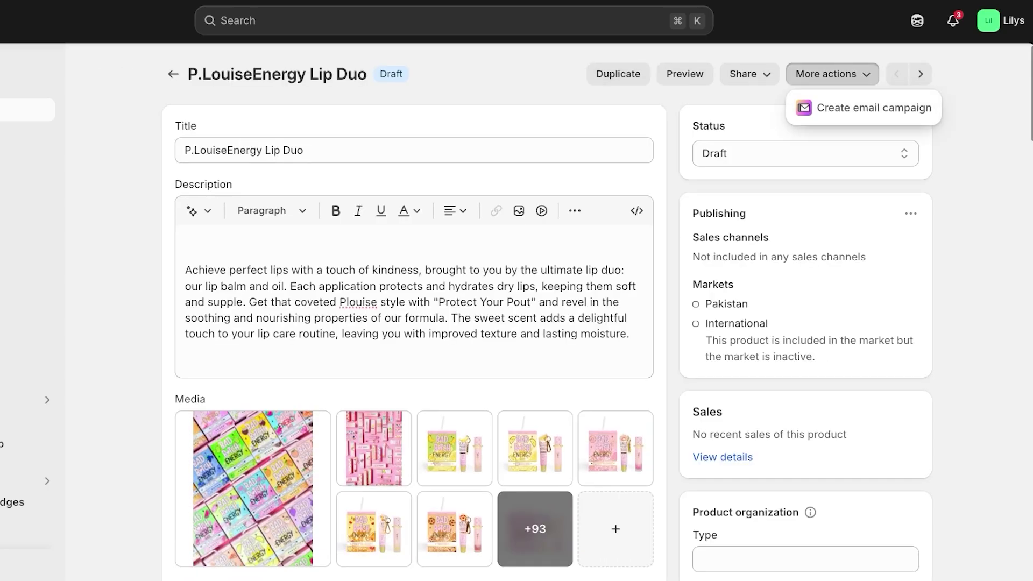
key("Escape")
scroll(413, 312, "down", 20)
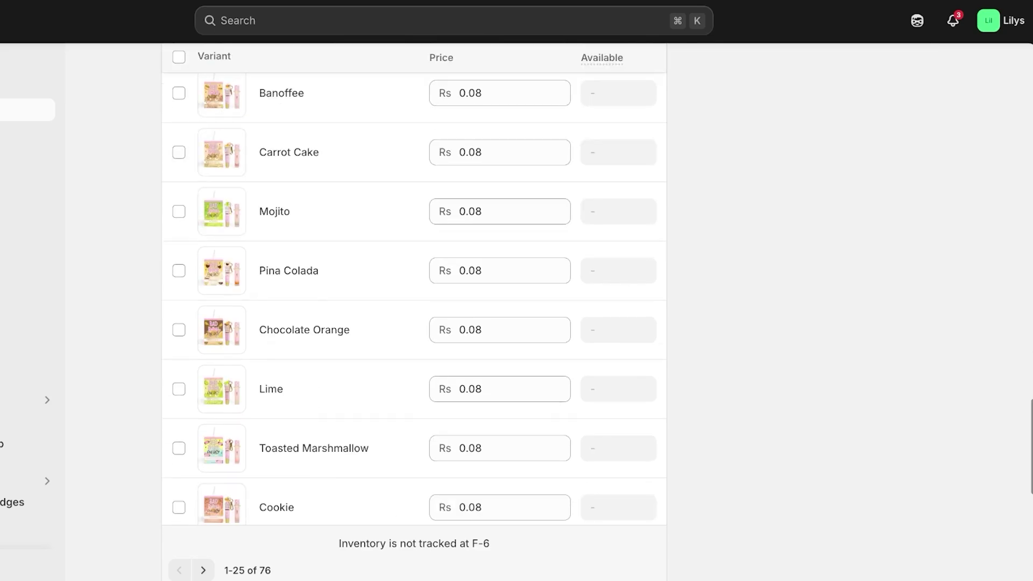
scroll(415, 296, "up", 10)
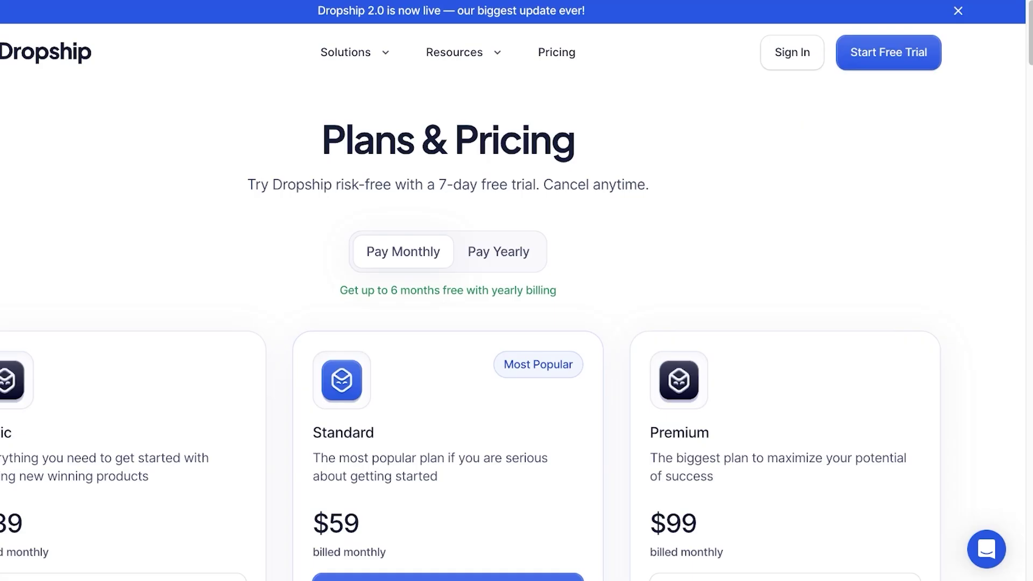
Compare the features and monthly prices of the Basic, Standard and Premium plans on the Dropship pricing page
scroll(516, 322, "down", 3)
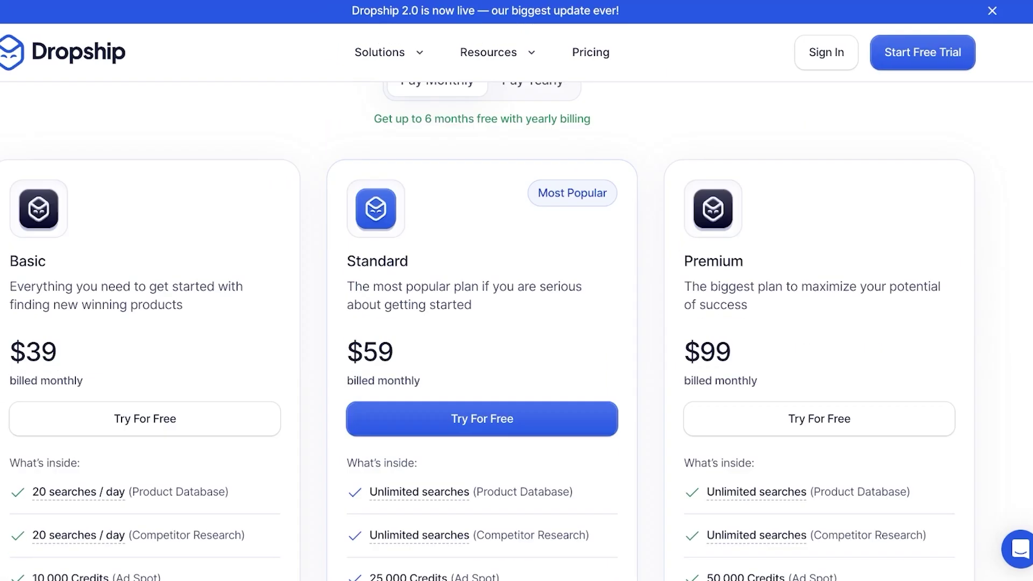
scroll(516, 323, "down", 3)
scroll(511, 331, "up", 1)
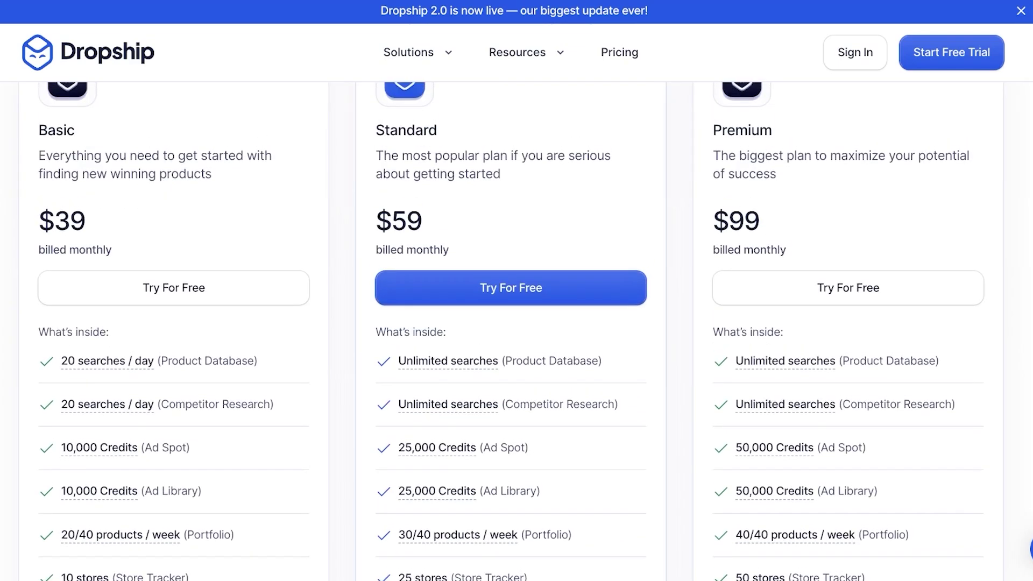
scroll(511, 331, "up", 1)
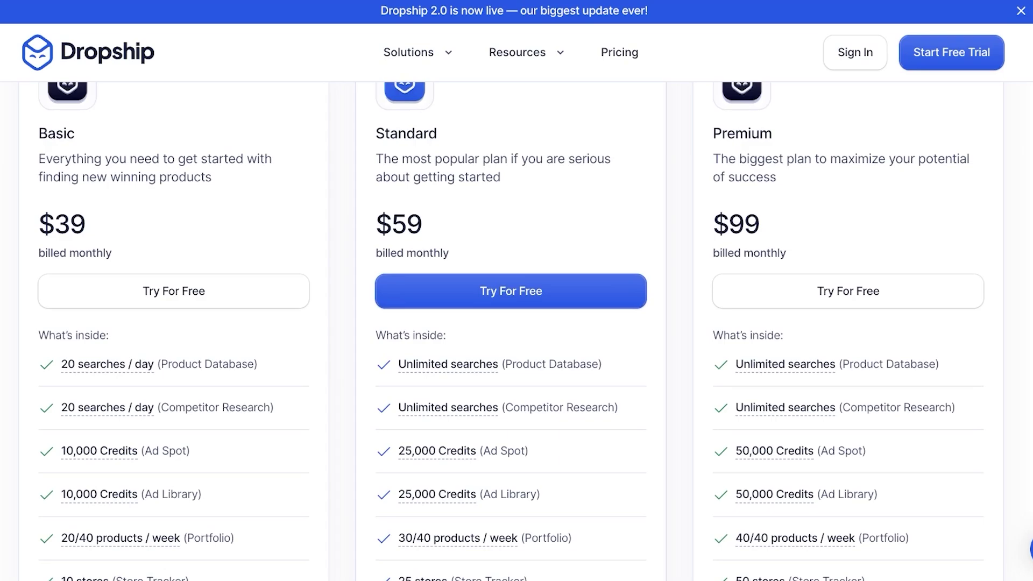
scroll(516, 323, "down", 2)
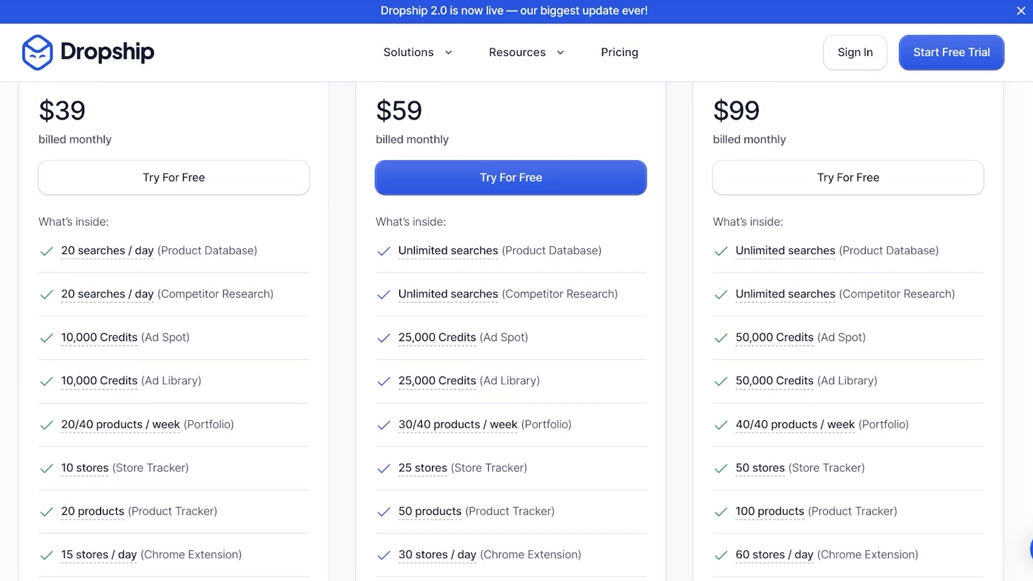
scroll(516, 322, "down", 3)
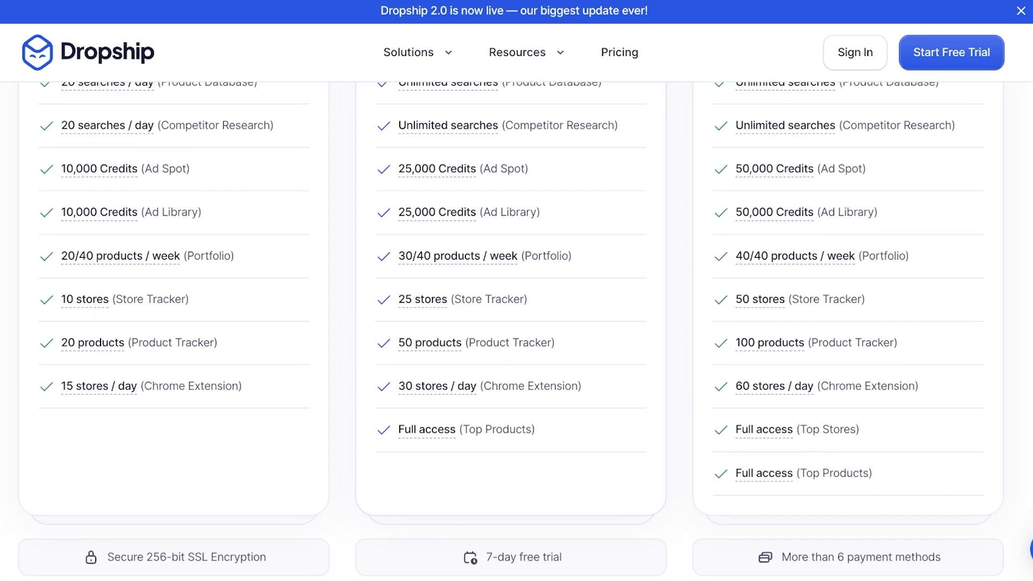
scroll(517, 323, "down", 1)
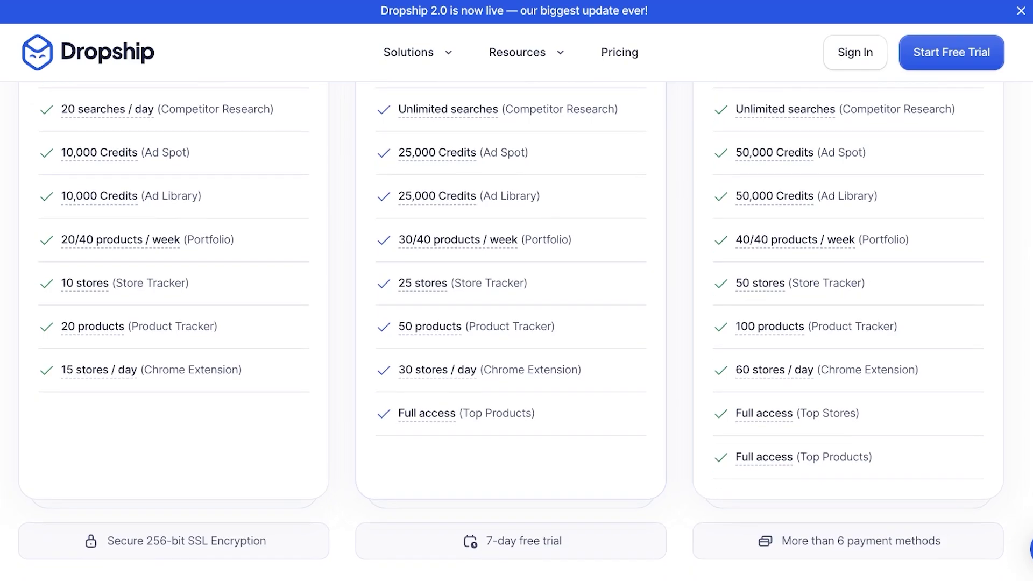
scroll(516, 323, "down", 1)
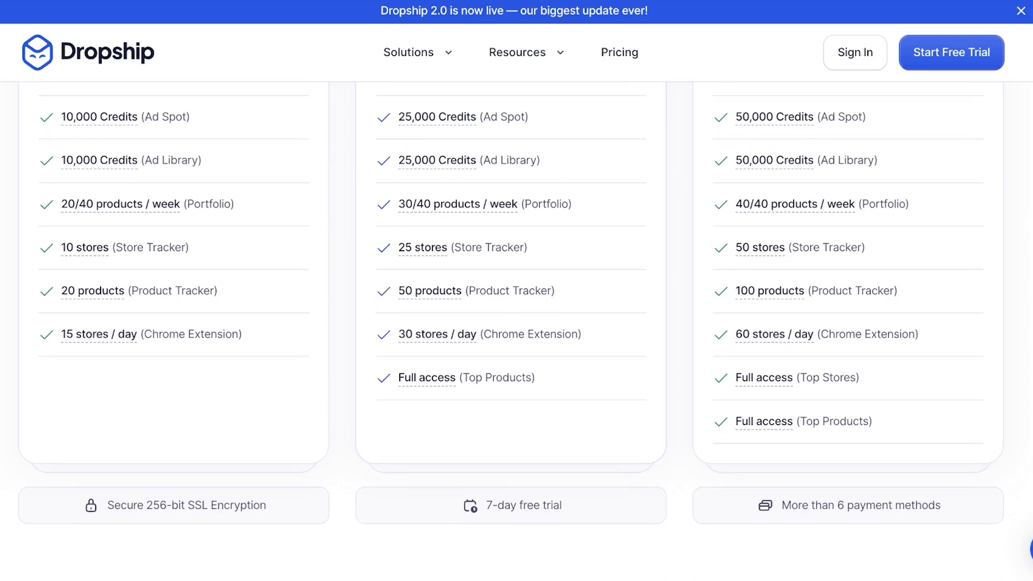
scroll(516, 323, "up", 10)
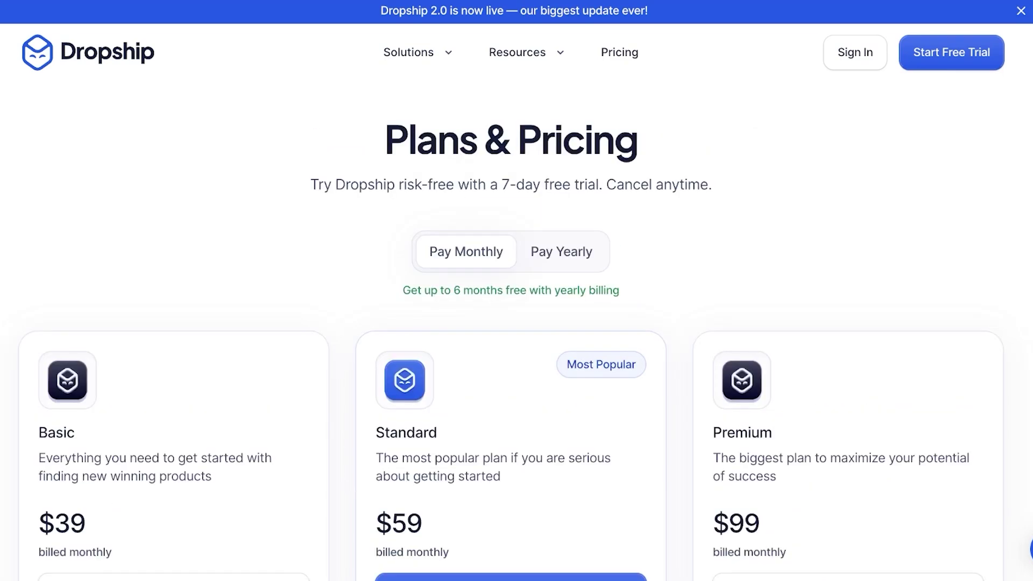